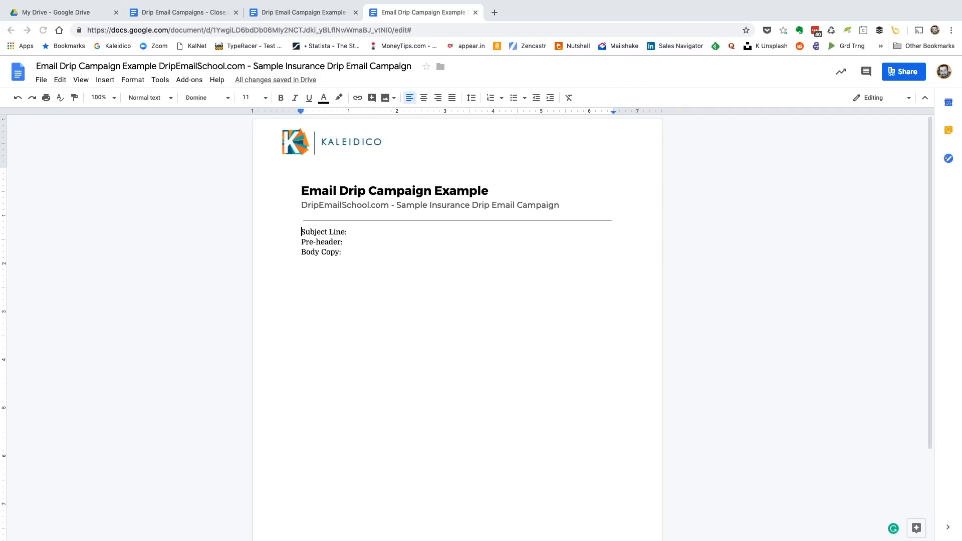
Review the mortgage drip campaign example, from its outline of lifecycle emails to the New Lead - Refinance emails
{"action": "key", "text": "ctrl+shift+Tab"}
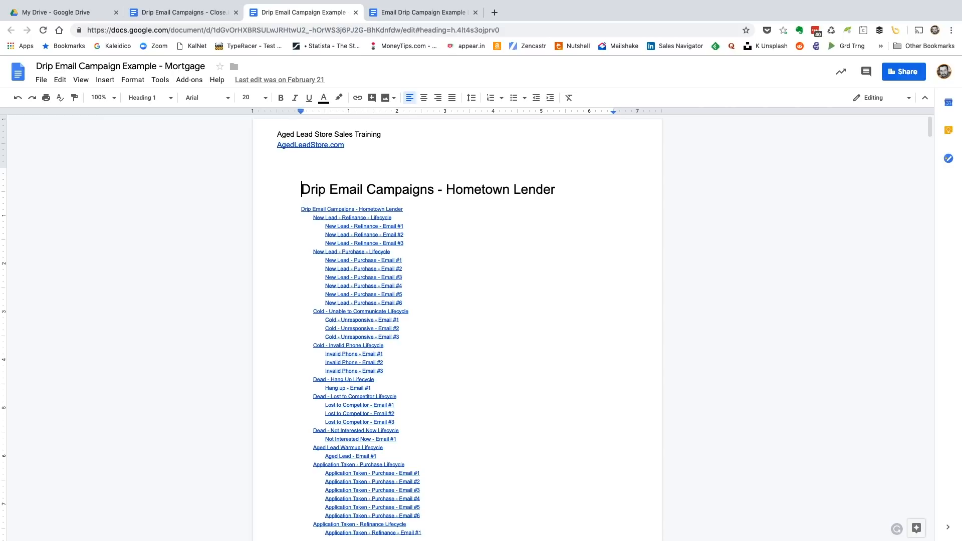
{"action": "scroll", "coordinate": [457, 327], "scroll_direction": "down", "scroll_amount": 1}
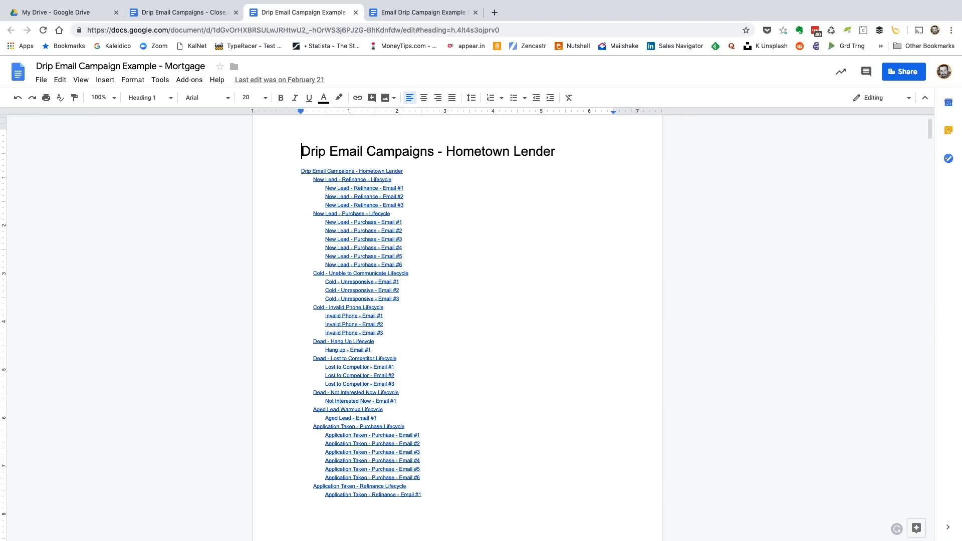
{"action": "scroll", "coordinate": [457, 327], "scroll_direction": "down", "scroll_amount": 1}
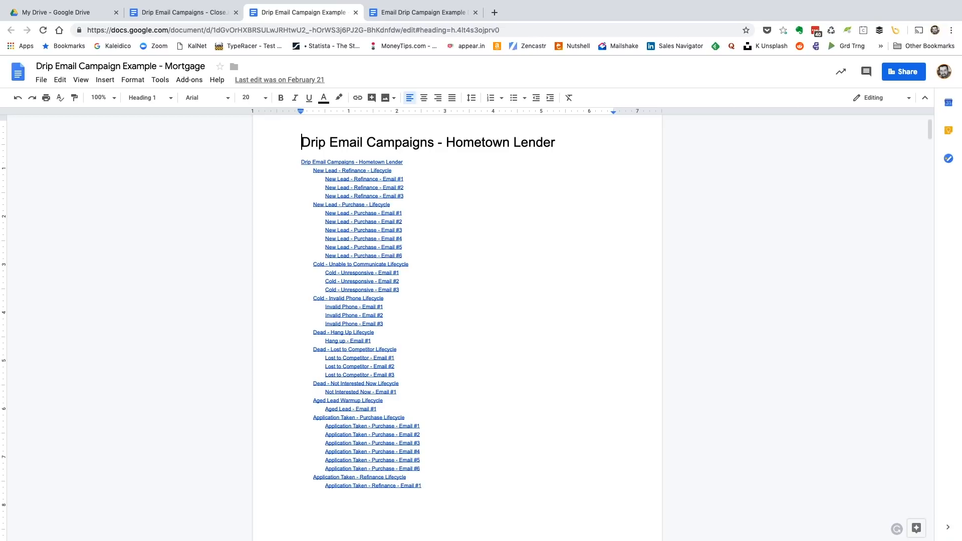
{"action": "scroll", "coordinate": [457, 325], "scroll_direction": "down", "scroll_amount": 1}
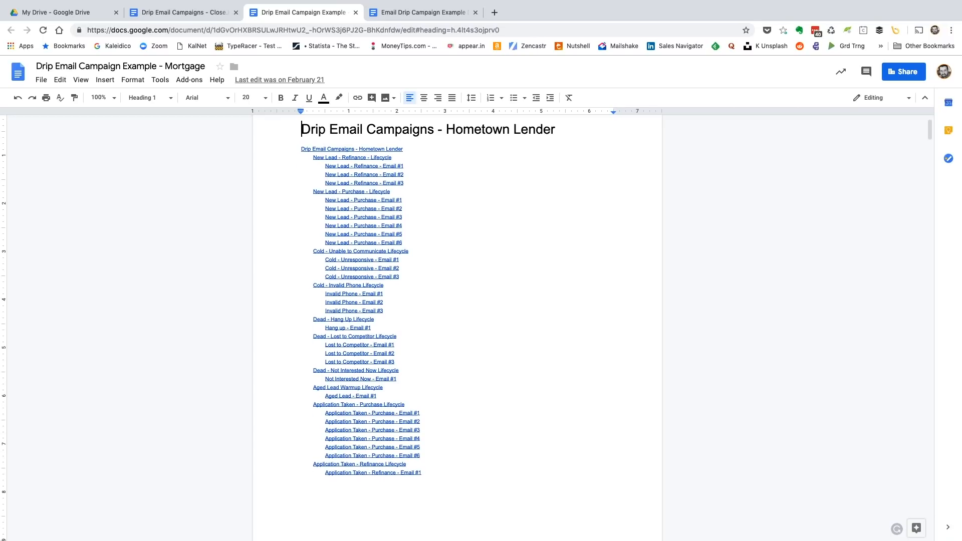
{"action": "scroll", "coordinate": [457, 326], "scroll_direction": "down", "scroll_amount": 1}
{"action": "scroll", "coordinate": [457, 325], "scroll_direction": "down", "scroll_amount": 2}
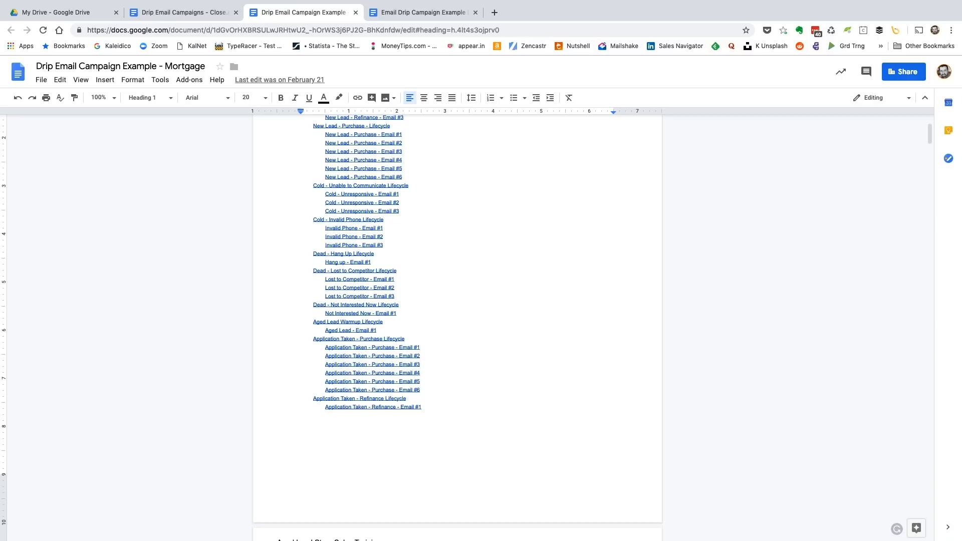
{"action": "scroll", "coordinate": [457, 325], "scroll_direction": "down", "scroll_amount": 1}
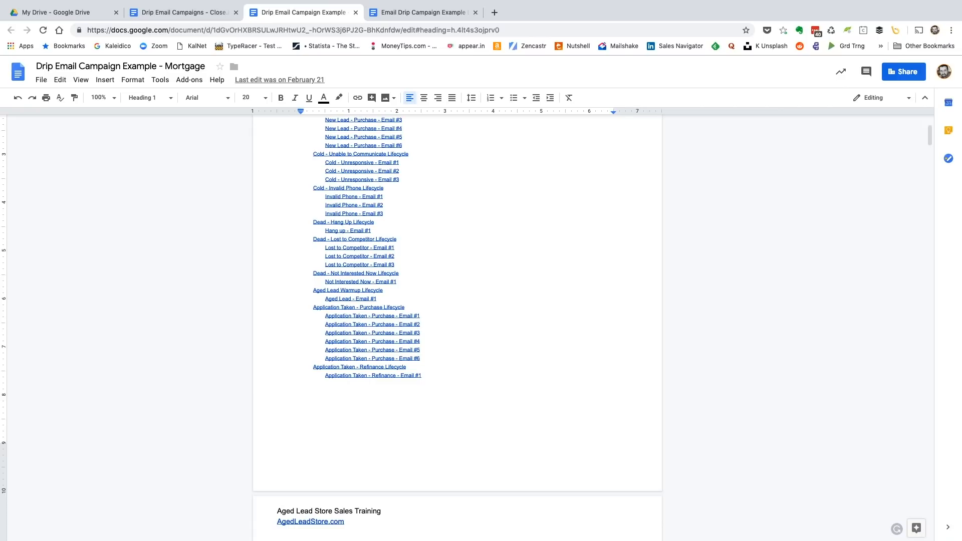
{"action": "scroll", "coordinate": [457, 325], "scroll_direction": "down", "scroll_amount": 3}
{"action": "scroll", "coordinate": [457, 326], "scroll_direction": "down", "scroll_amount": 3}
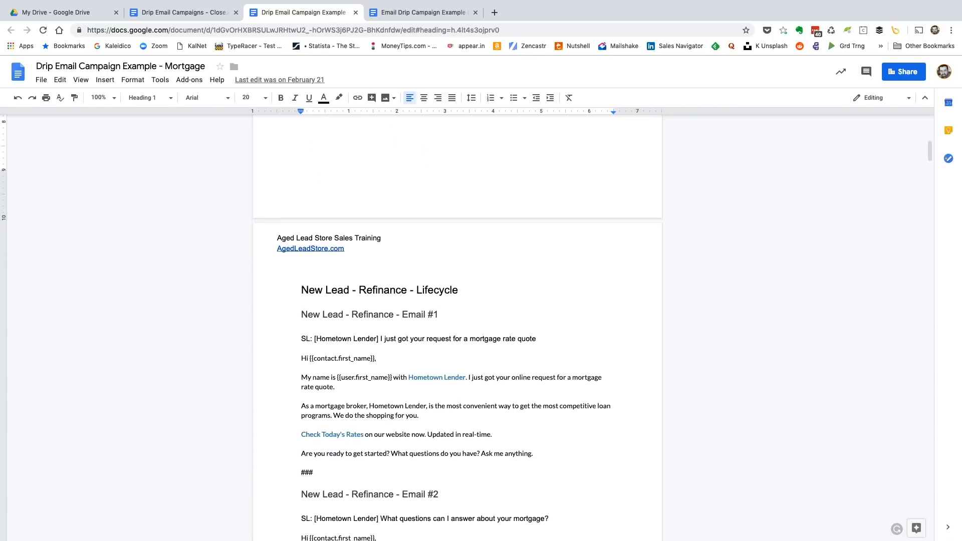
In the sample insurance drip campaign document, add the line "Welcome for Aged Leads" above the subject line label
{"action": "left_click", "coordinate": [423, 12]}
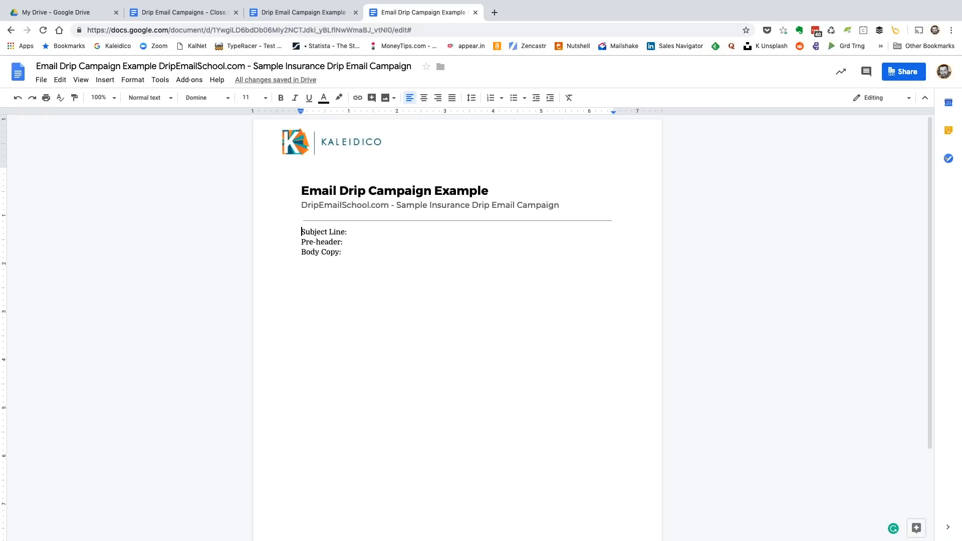
{"action": "key", "text": "Return"}
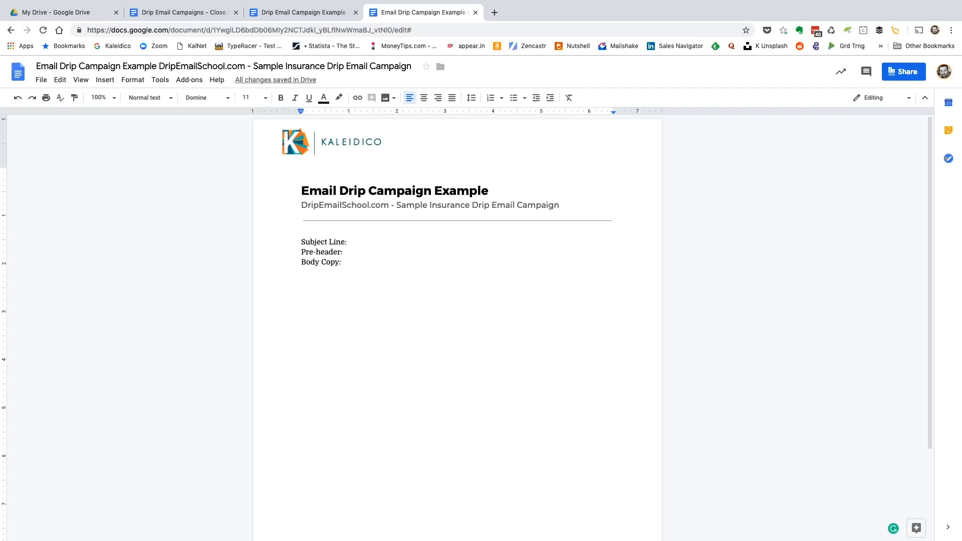
{"action": "type", "text": "Welcome "}
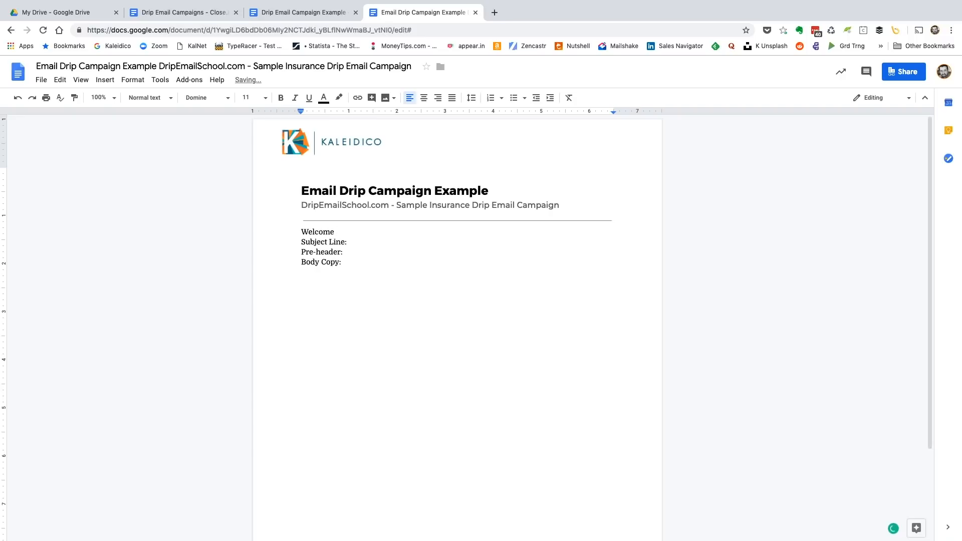
{"action": "type", "text": "for Aged Leads"}
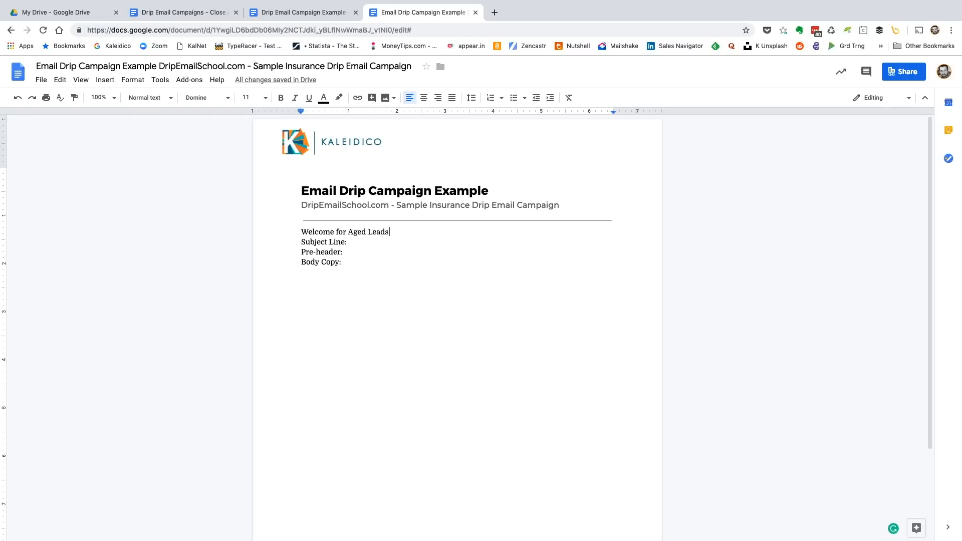
Format "Welcome for Aged Leads" as Heading 2 and insert a blank line between it and the subject line label
{"action": "key", "text": "shift+Home"}
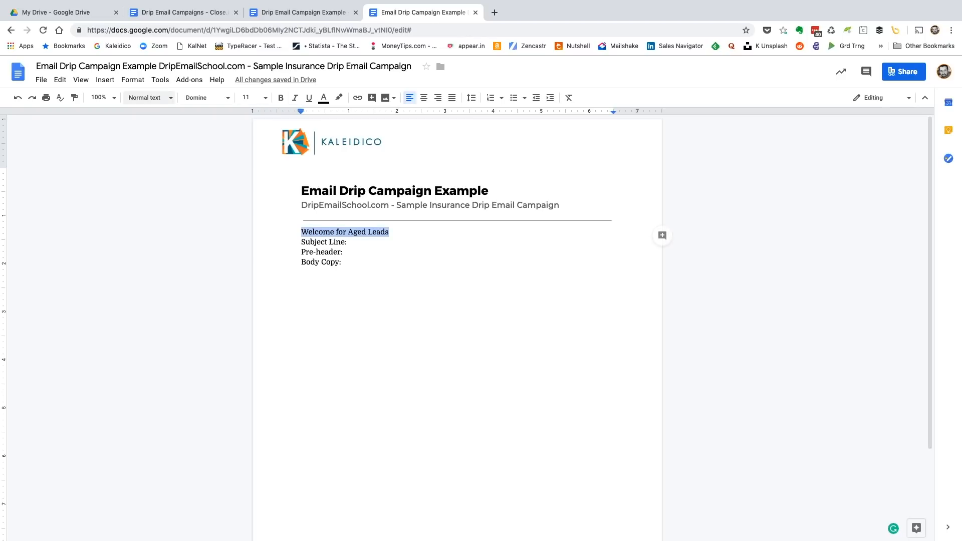
{"action": "left_click", "coordinate": [148, 97]}
{"action": "mouse_move", "coordinate": [167, 239]}
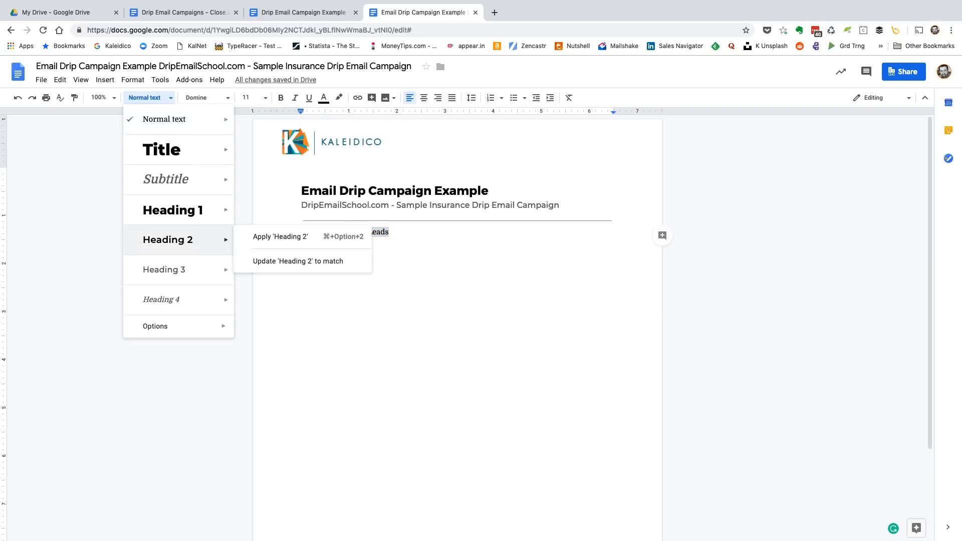
{"action": "left_click", "coordinate": [279, 236]}
{"action": "key", "text": "Down"}
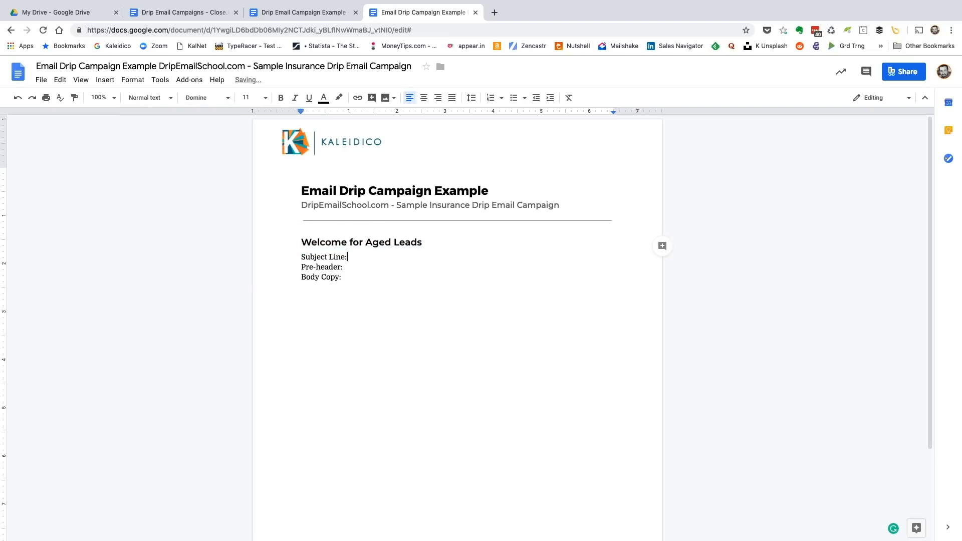
{"action": "key", "text": "Home"}
{"action": "key", "text": "Return"}
Write "Did you get a better deal on your auto insurance?" after the subject line label
{"action": "key", "text": "Right"}
{"action": "key", "text": "Right"}
{"action": "key", "text": "Right"}
{"action": "key", "text": "Right"}
{"action": "key", "text": "Right"}
{"action": "key", "text": "Right"}
{"action": "key", "text": "Right"}
{"action": "key", "text": "Right"}
{"action": "key", "text": "Right"}
{"action": "key", "text": "Right"}
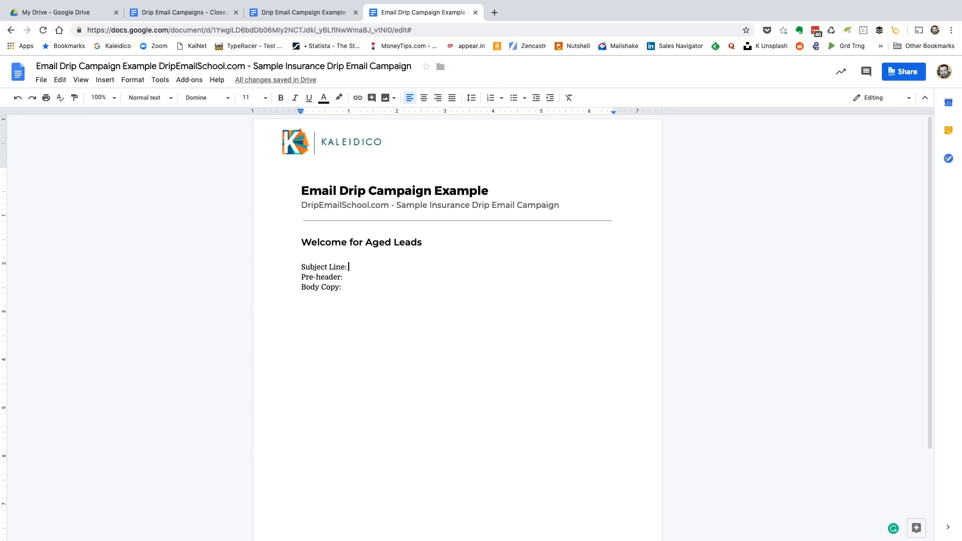
{"action": "type", "text": "Yo"}
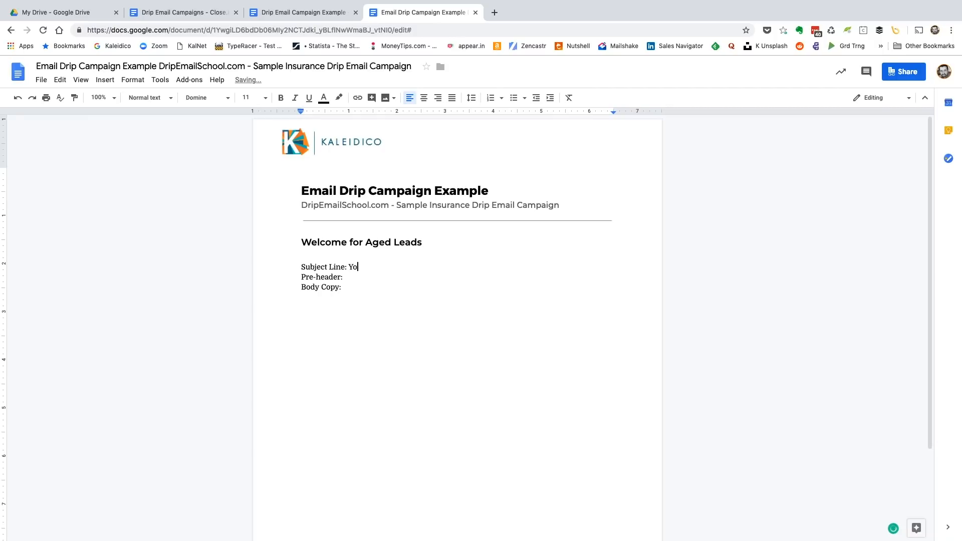
{"action": "key", "text": "BackSpace"}
{"action": "key", "text": "BackSpace"}
{"action": "type", "text": "Did you get a better r"}
{"action": "key", "text": "BackSpace"}
{"action": "type", "text": "deal on your auto"}
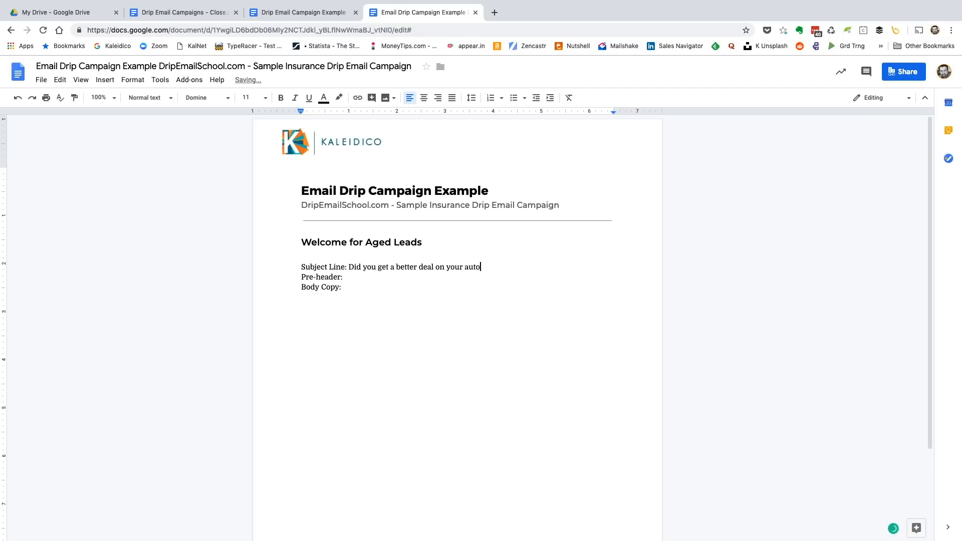
{"action": "type", "text": " insurance?"}
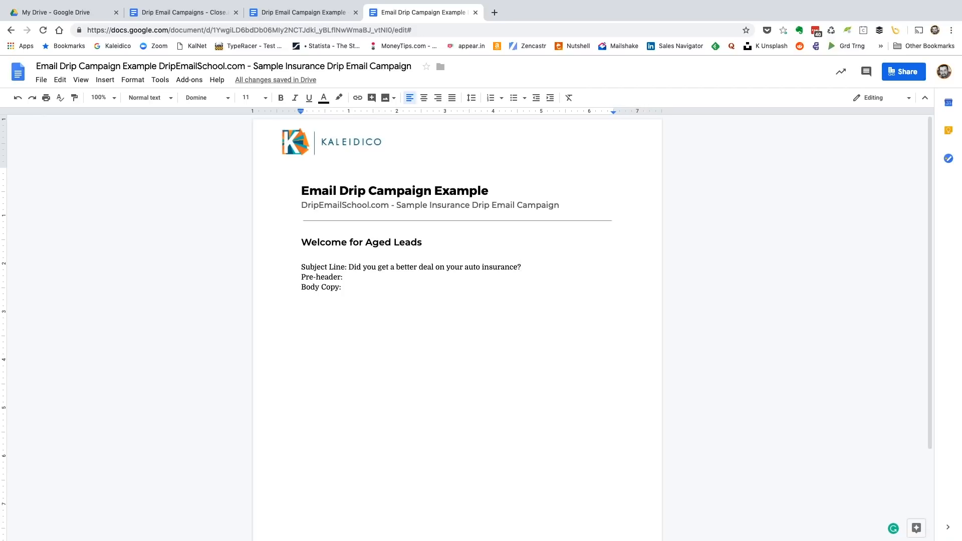
Put the auto insurance question on its own line below the subject line label, with a blank line before the pre-header
{"action": "key", "text": "Return"}
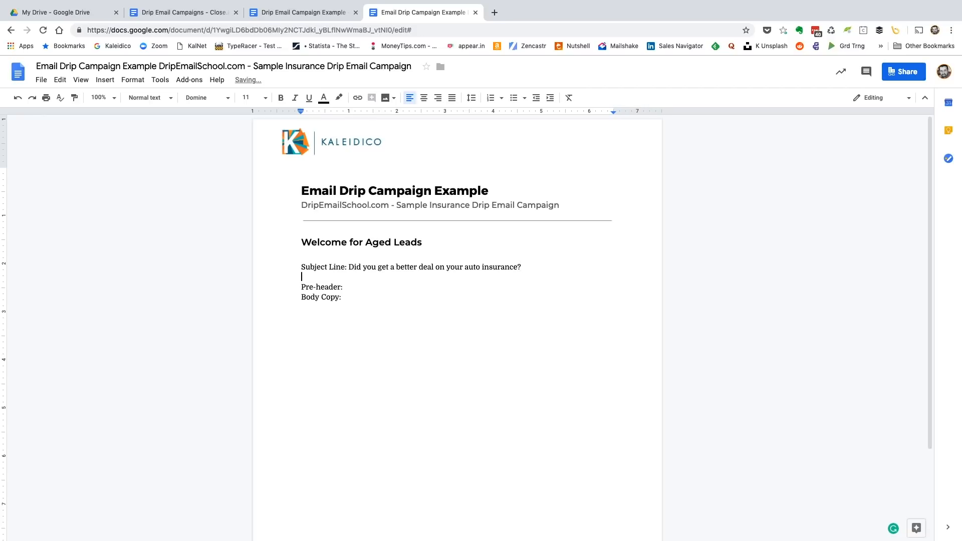
{"action": "left_click", "coordinate": [522, 267]}
{"action": "left_click", "coordinate": [349, 267]}
{"action": "key", "text": "Return"}
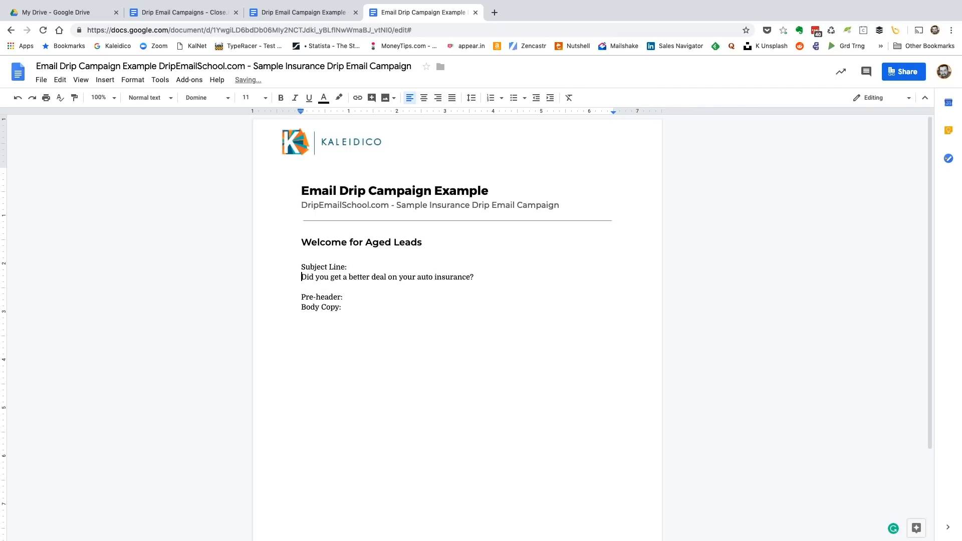
{"action": "key", "text": "End"}
Add a second subject line option reading "When was the last time you checked your auto policy?"
{"action": "key", "text": "Return"}
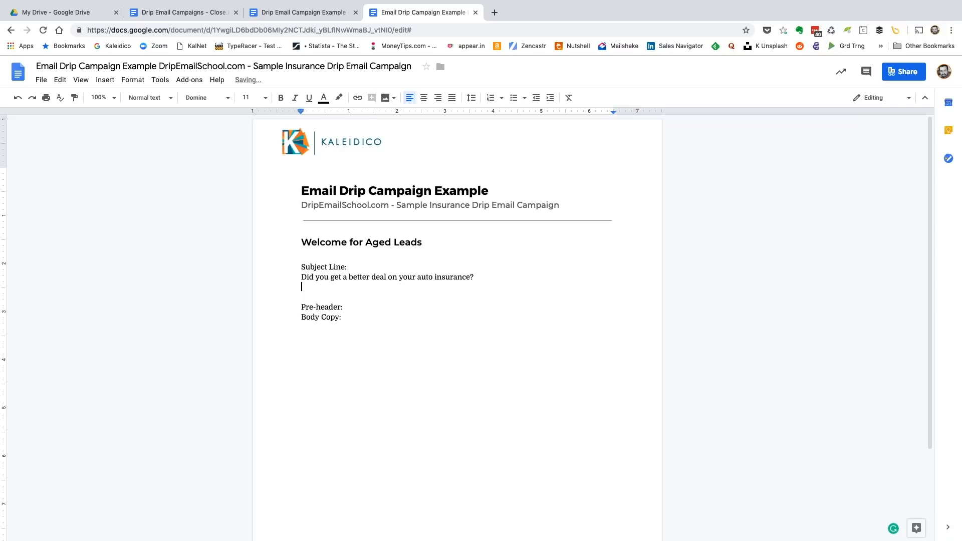
{"action": "type", "text": "When was the last time you checked you auto policy?"}
{"action": "key", "text": "Return"}
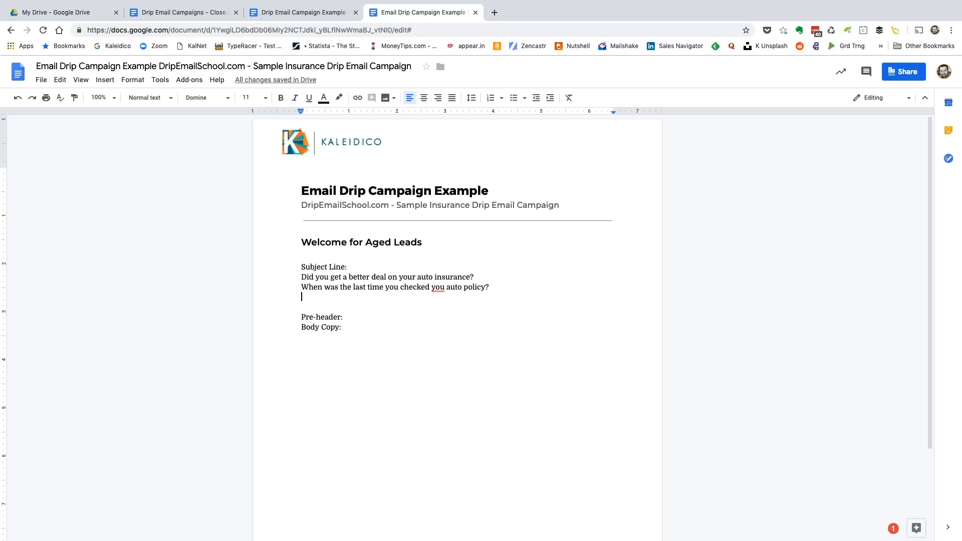
{"action": "left_click", "coordinate": [446, 287]}
{"action": "type", "text": "r"}
Write "It's time to update/renew your auto insurance" as the third subject line option
{"action": "type", "text": "It"}
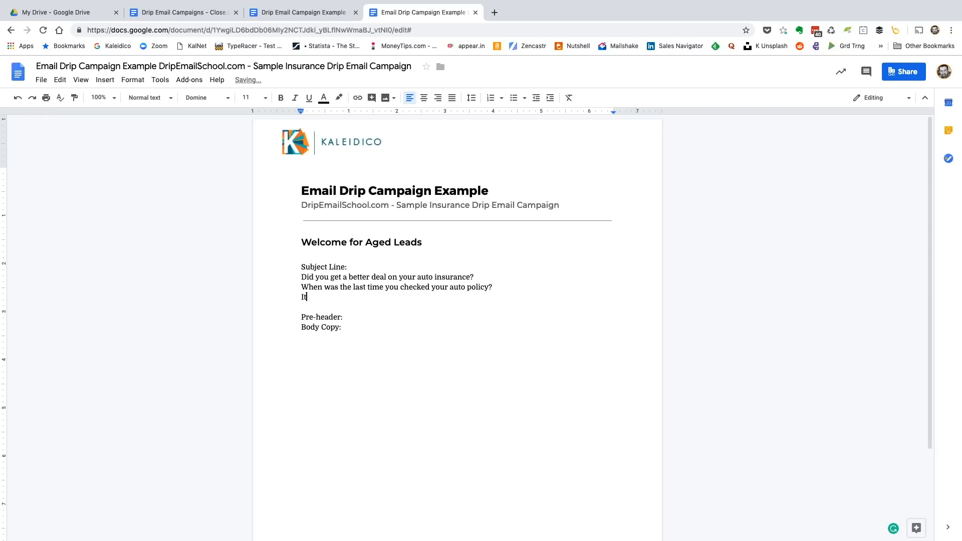
{"action": "type", "text": "'s time to update/."}
{"action": "key", "text": "BackSpace"}
{"action": "type", "text": "renew you"}
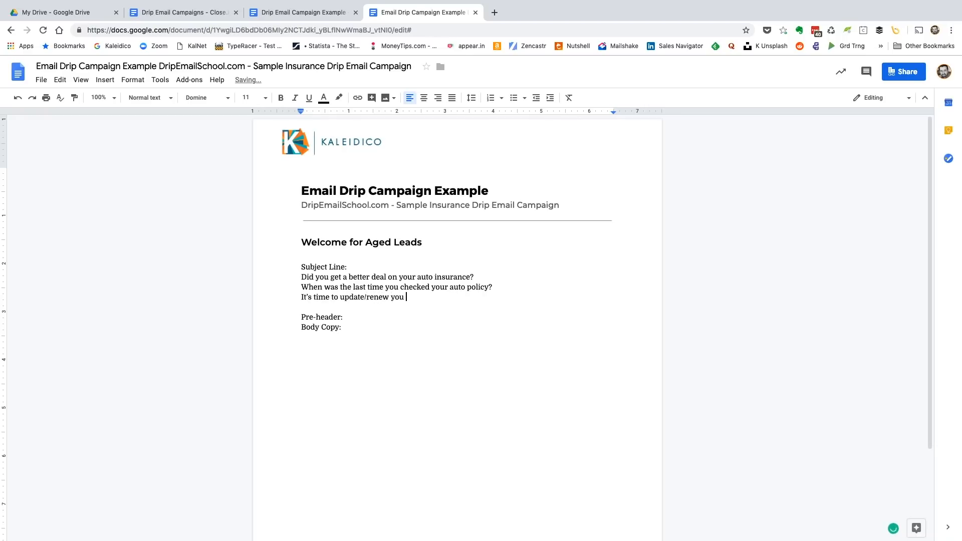
{"action": "type", "text": "r auto insurance"}
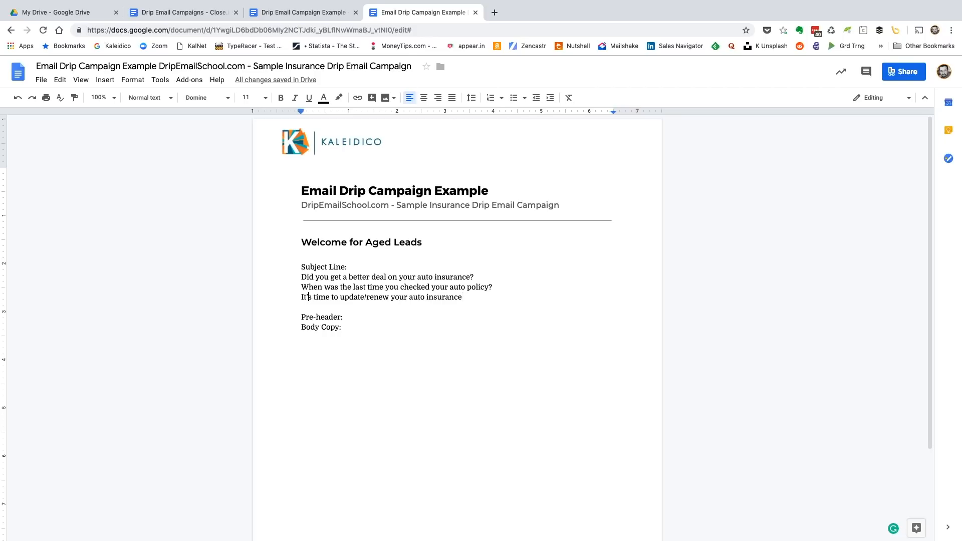
Reword the third subject line option as the question "Is it time to update your auto insurance?"
{"action": "key", "text": "BackSpace"}
{"action": "key", "text": "BackSpace"}
{"action": "key", "text": "BackSpace"}
{"action": "type", "text": "s it"}
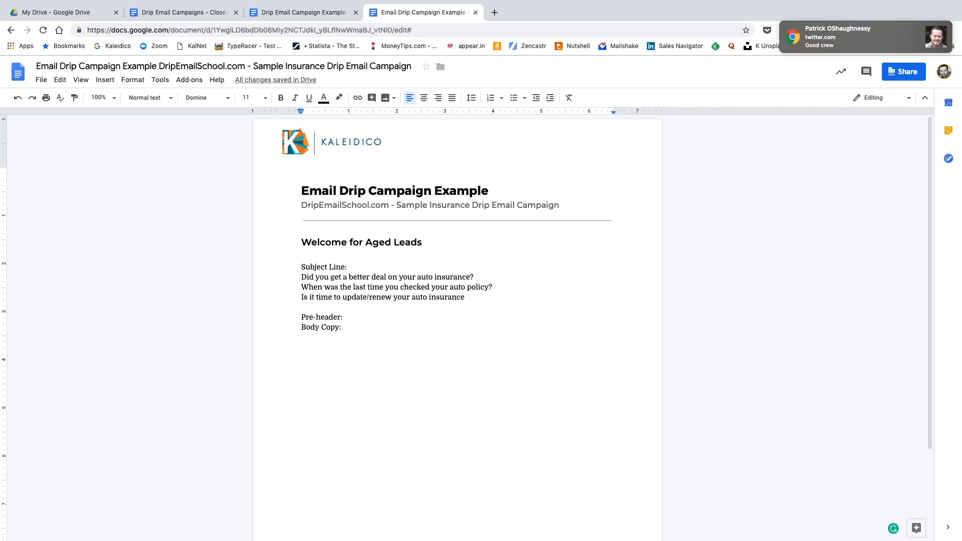
{"action": "key", "text": "BackSpace"}
{"action": "key", "text": "BackSpace"}
{"action": "key", "text": "BackSpace"}
{"action": "key", "text": "BackSpace"}
{"action": "key", "text": "BackSpace"}
{"action": "key", "text": "BackSpace"}
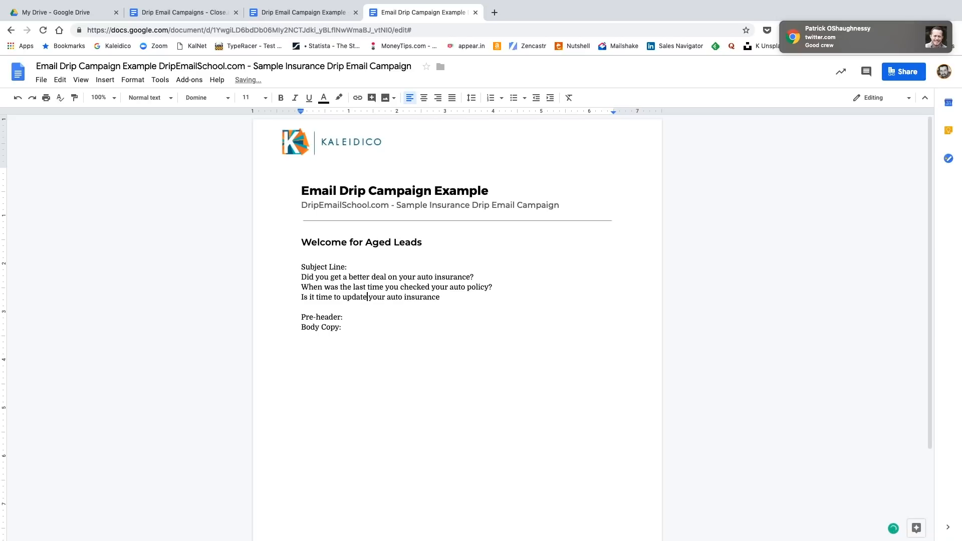
{"action": "type", "text": "?"}
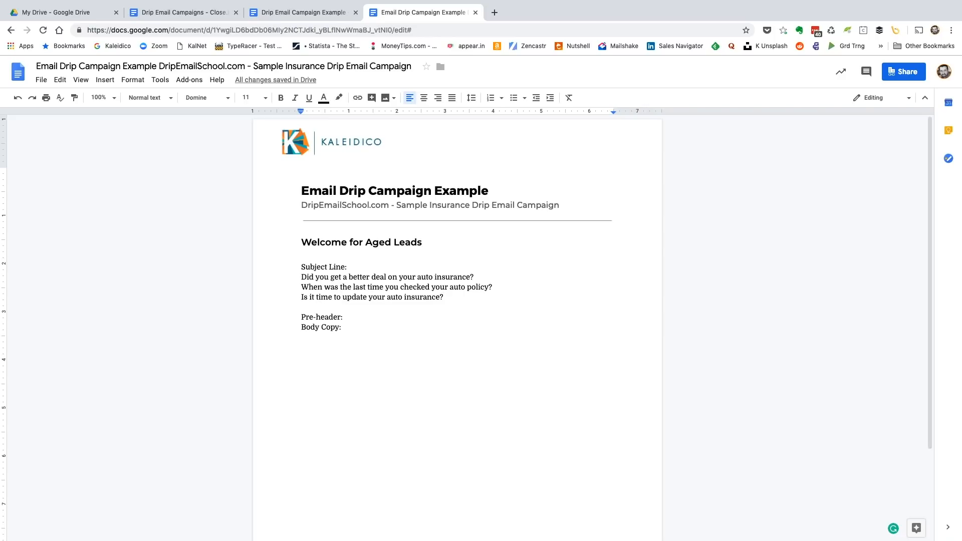
Add a fourth subject line option reading "Let's see if we can get you a better deal on auto insurance"
{"action": "key", "text": "Return"}
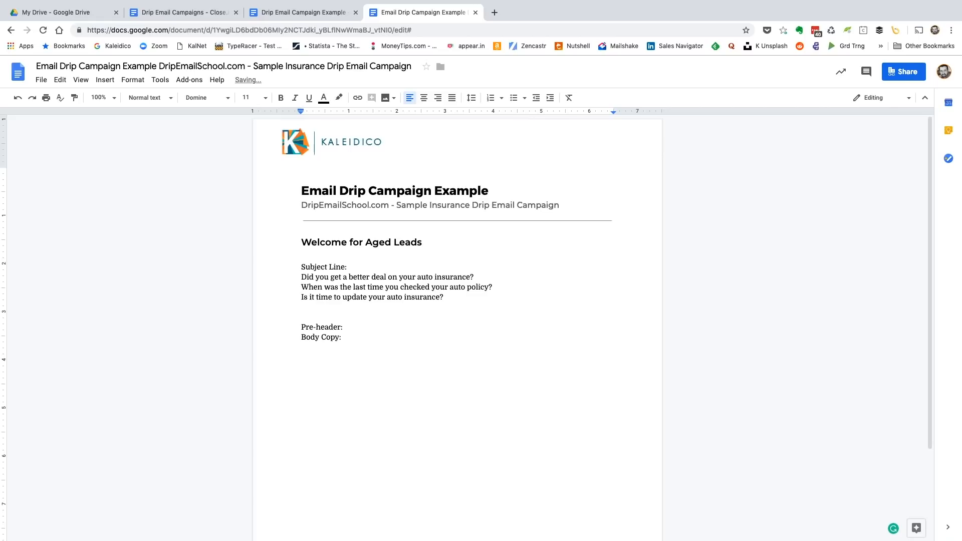
{"action": "type", "text": "Let's see if we can get you a better deal "}
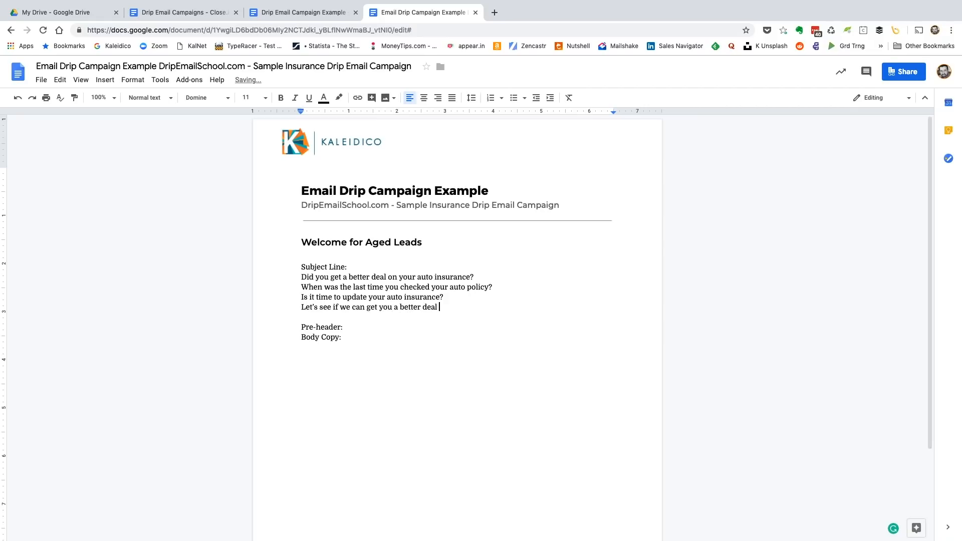
{"action": "type", "text": "on auto insurance"}
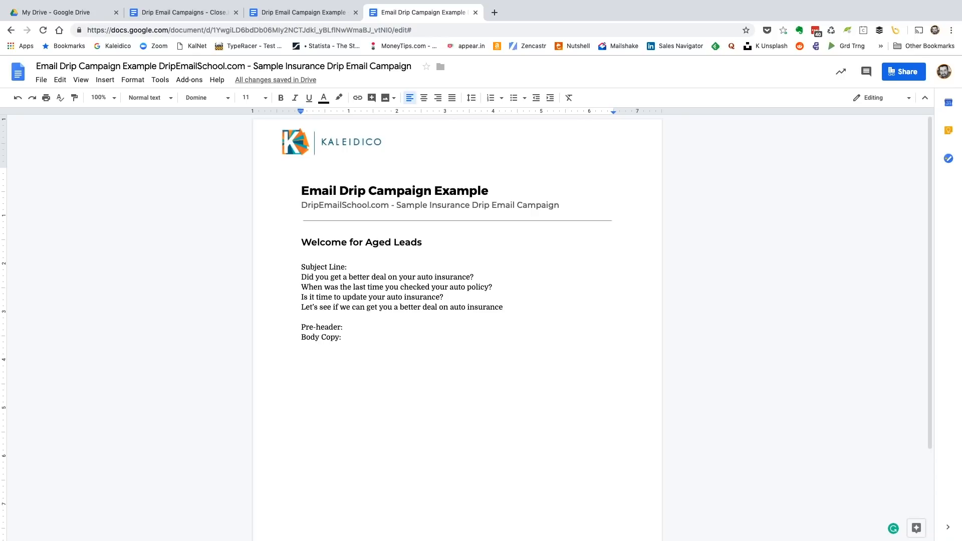
Add a fifth subject line option reading "I want to be your insurance guy/gal", followed by a new empty line
{"action": "key", "text": "Return"}
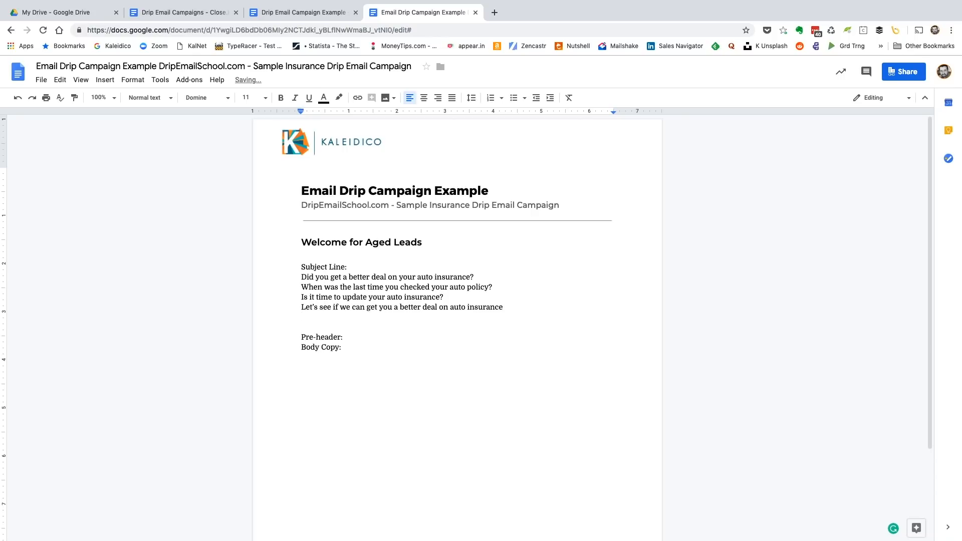
{"action": "type", "text": "I want to be your insurance g"}
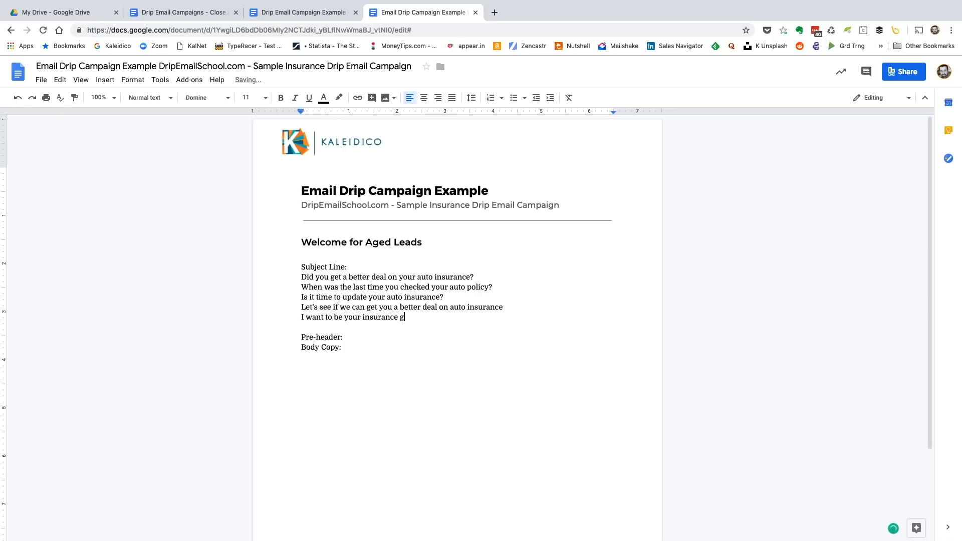
{"action": "type", "text": "uy/gal"}
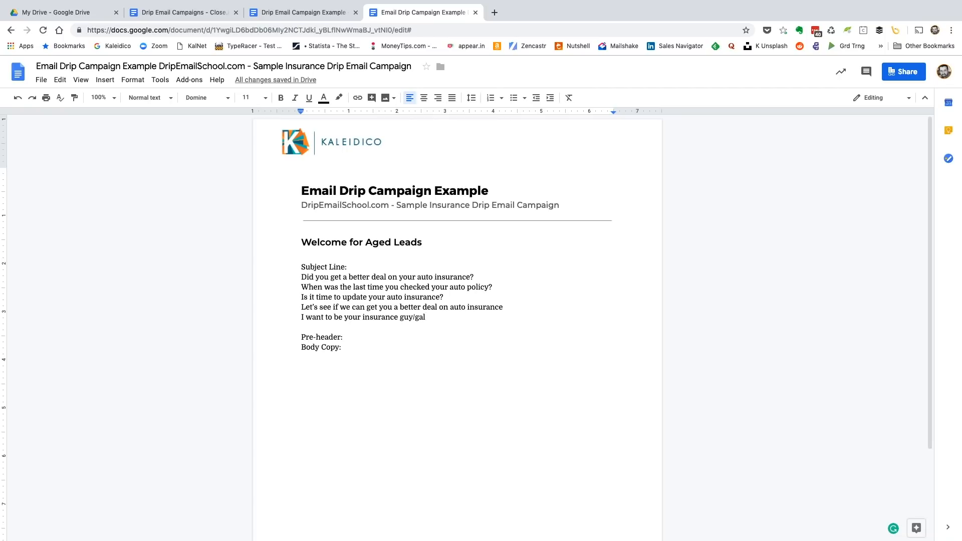
{"action": "key", "text": "Return"}
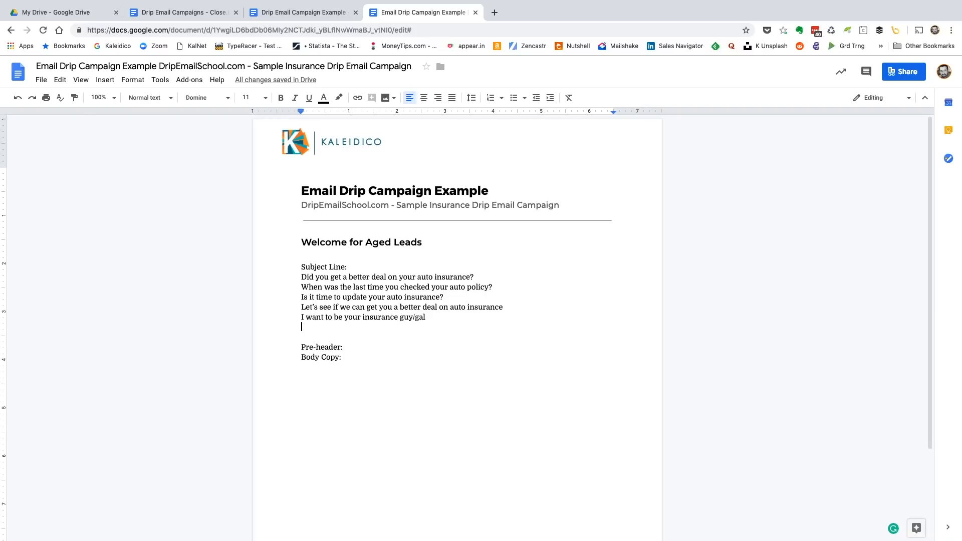
Insert a blank line above the five options and write "Did you get the best deal on auto insurance?" after "Subject Line:"
{"action": "key", "text": "Up"}
{"action": "key", "text": "Up"}
{"action": "key", "text": "Up"}
{"action": "key", "text": "Up"}
{"action": "key", "text": "Up"}
{"action": "key", "text": "Return"}
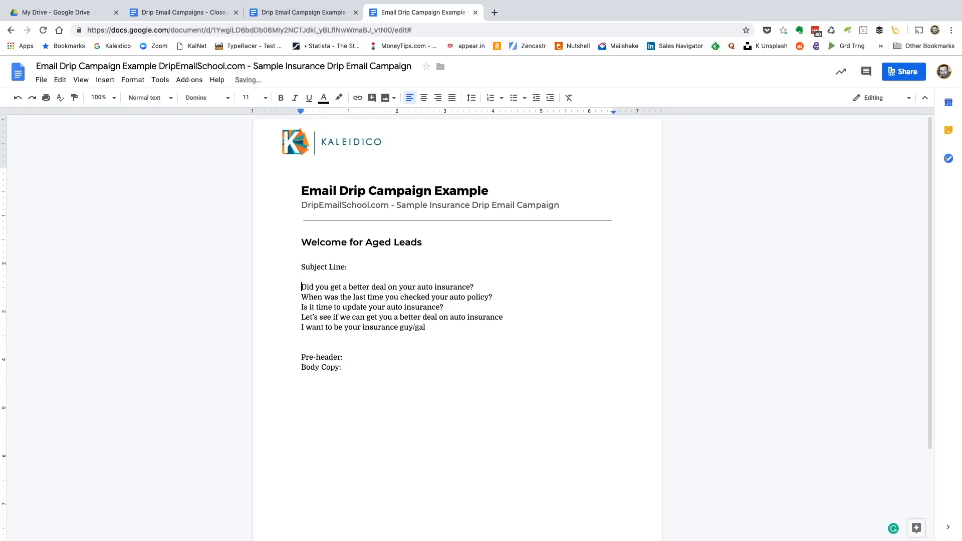
{"action": "key", "text": "Up"}
{"action": "key", "text": "Left"}
{"action": "type", "text": "Did you get the best deal on auto insurance?"}
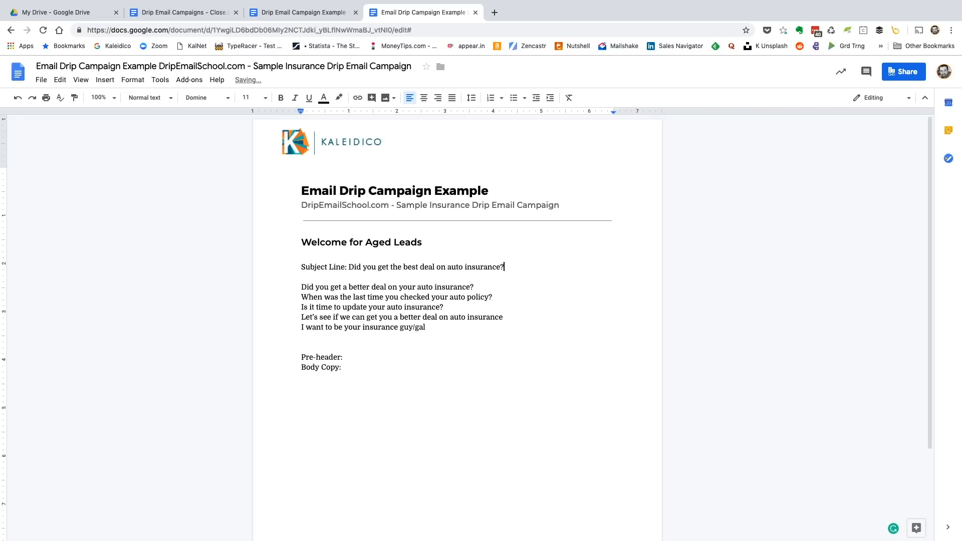
Move the five subject line options to below the "Body Copy:" line, separated by a blank line
{"action": "left_click_drag", "start_coordinate": [301, 286], "coordinate": [425, 326]}
{"action": "key", "text": "super+c"}
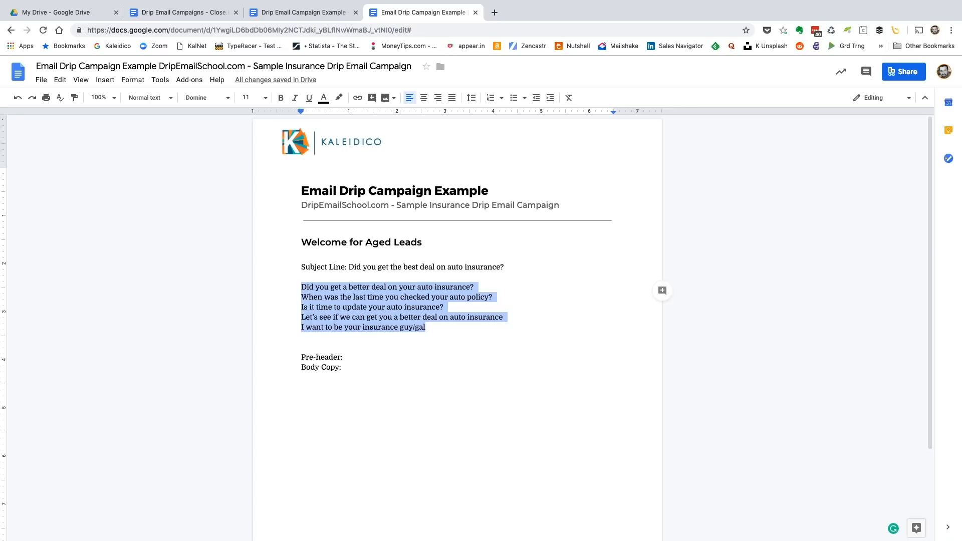
{"action": "key", "text": "BackSpace"}
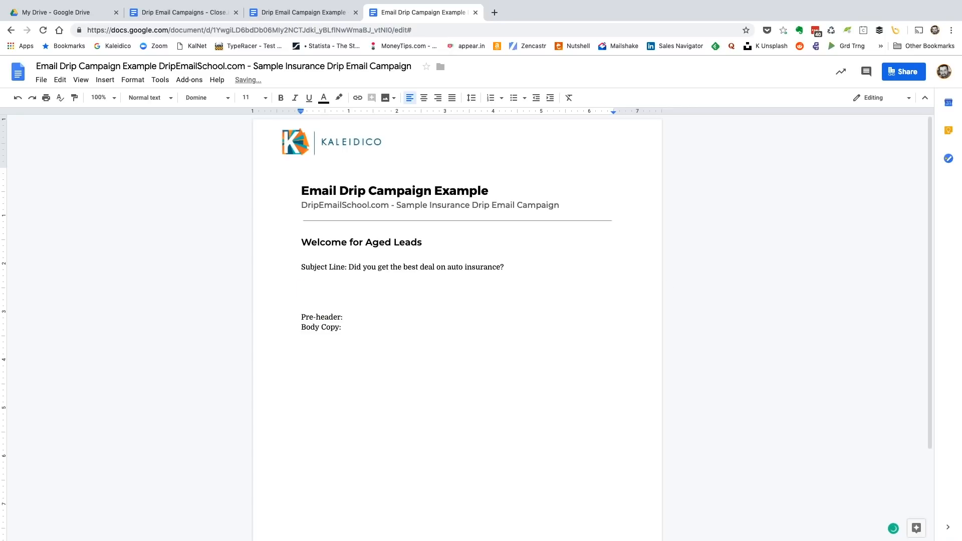
{"action": "key", "text": "Return"}
{"action": "key", "text": "super+v"}
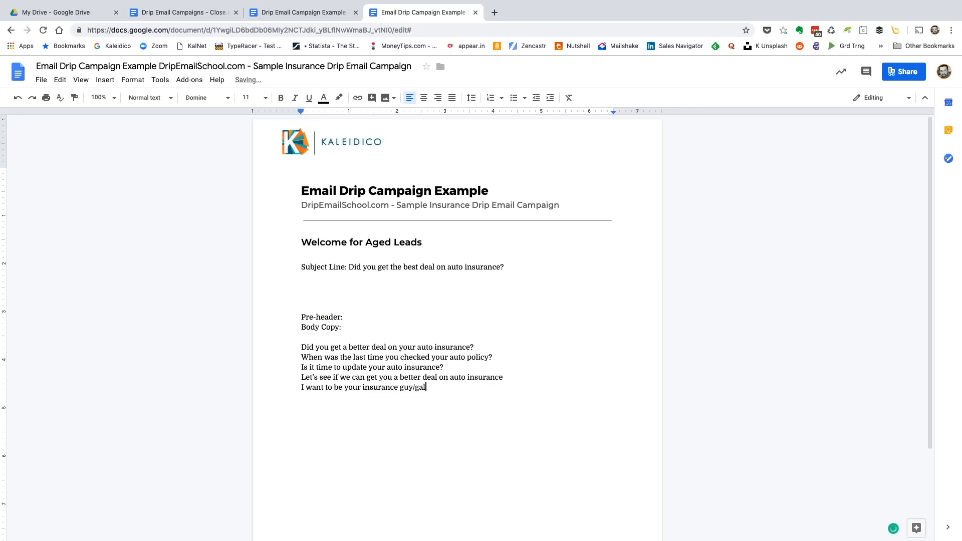
Remove the empty lines between the subject line and "Pre-header:"
{"action": "left_click", "coordinate": [302, 296]}
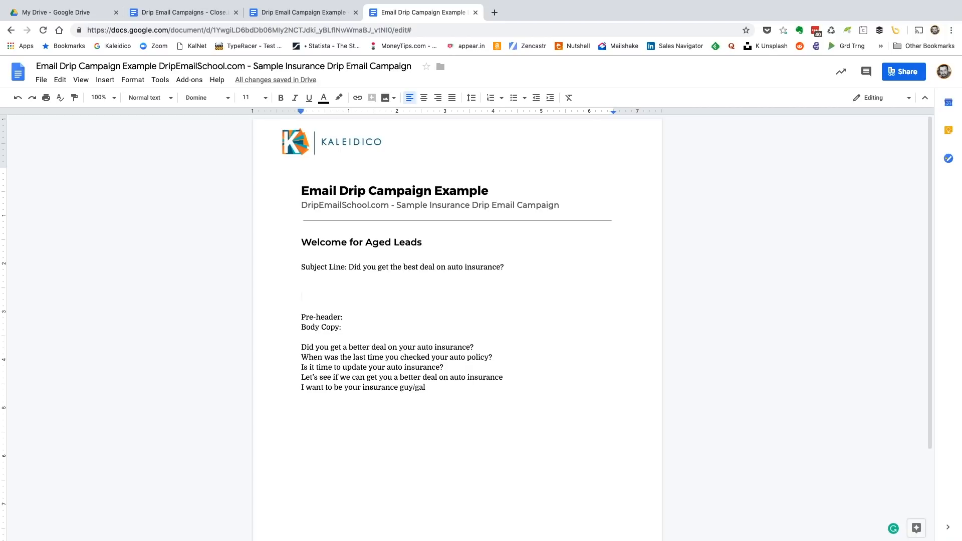
{"action": "key", "text": "BackSpace"}
{"action": "key", "text": "BackSpace"}
{"action": "key", "text": "BackSpace"}
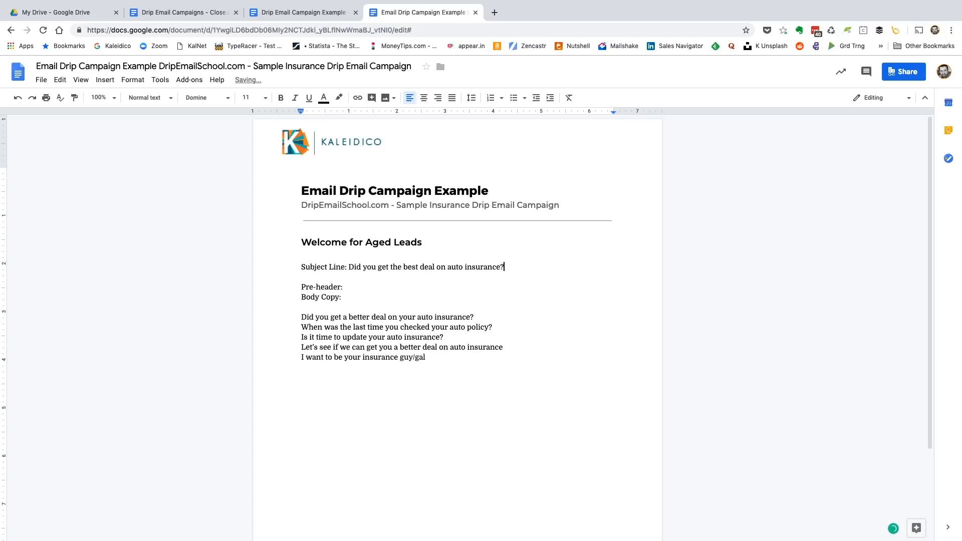
{"action": "key", "text": "Delete"}
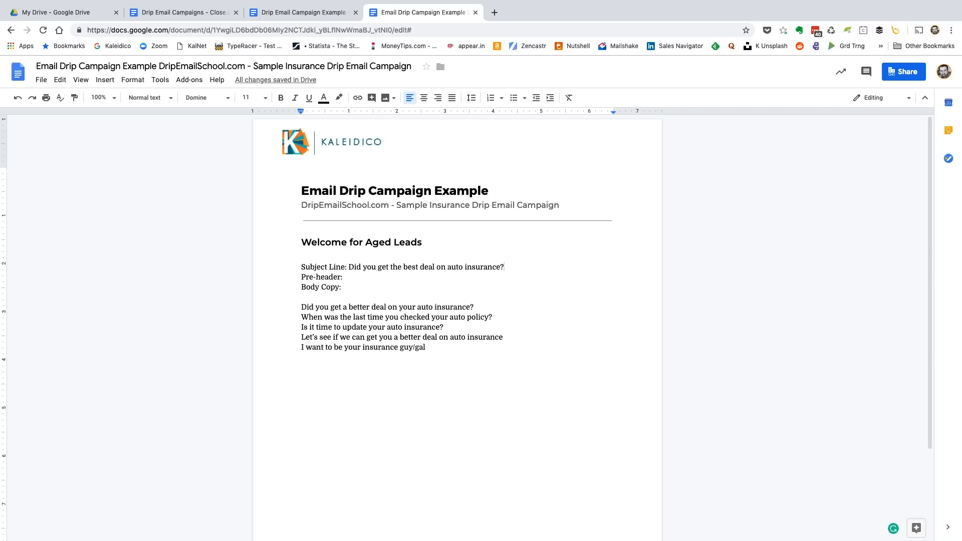
Delete the "Pre-header:" line so "Body Copy:" directly follows the subject line
{"action": "left_click_drag", "start_coordinate": [301, 276], "coordinate": [347, 277]}
{"action": "key", "text": "BackSpace"}
{"action": "key", "text": "BackSpace"}
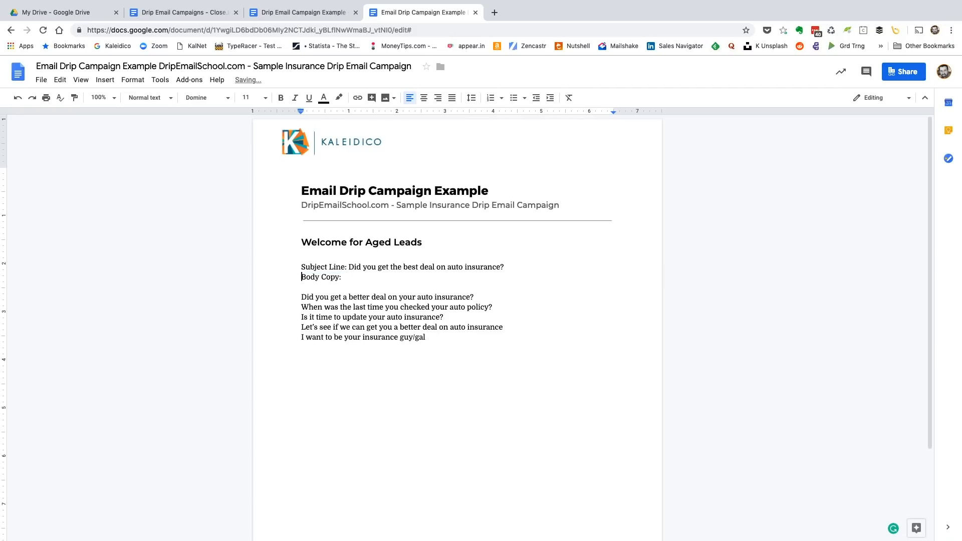
Insert blank lines between "Body Copy:" and the list of subject line options to make room for the email text
{"action": "left_click", "coordinate": [301, 286]}
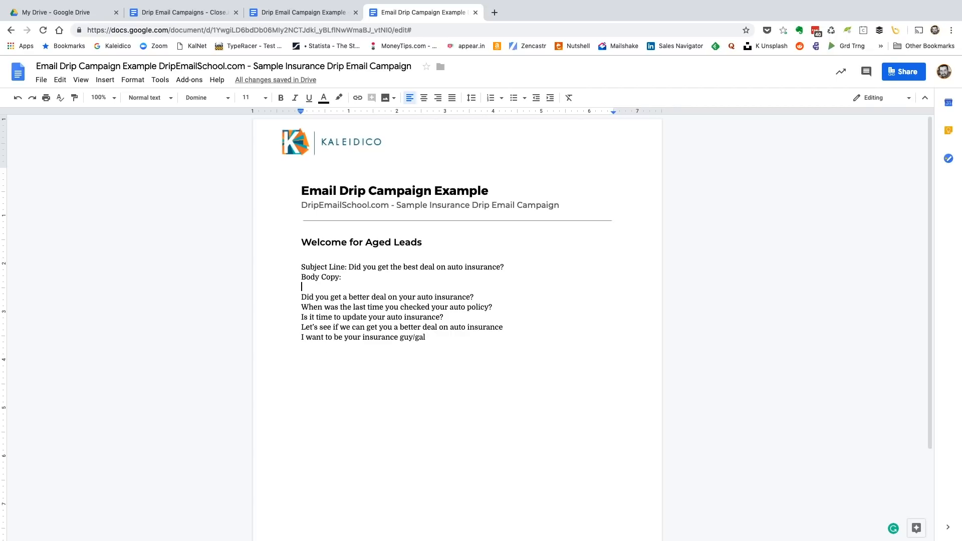
{"action": "key", "text": "Return"}
{"action": "key", "text": "Return"}
{"action": "key", "text": "Return"}
{"action": "key", "text": "Return"}
{"action": "key", "text": "Return"}
{"action": "key", "text": "Up"}
{"action": "key", "text": "Up"}
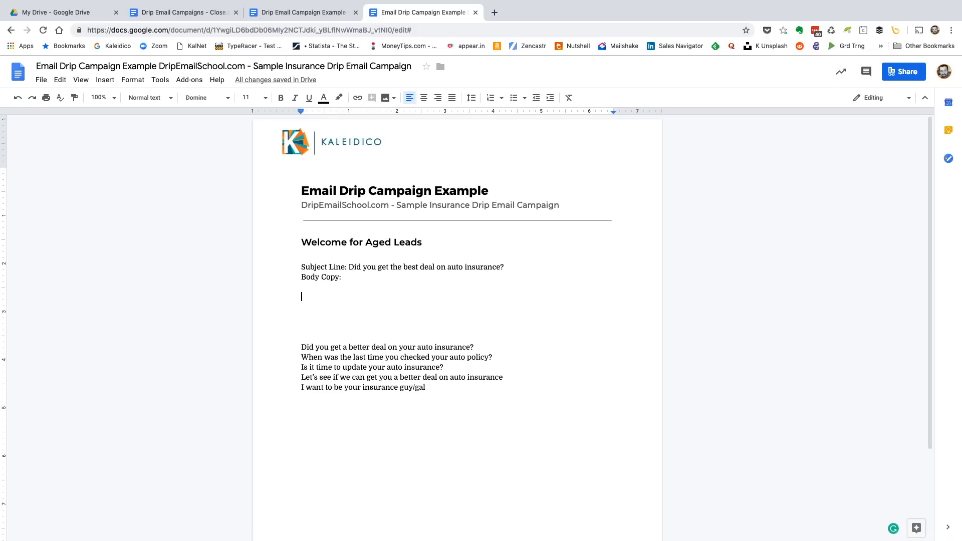
Write the greeting "Hi {first_name}!" below "Body Copy:", followed by a blank line
{"action": "type", "text": "H"}
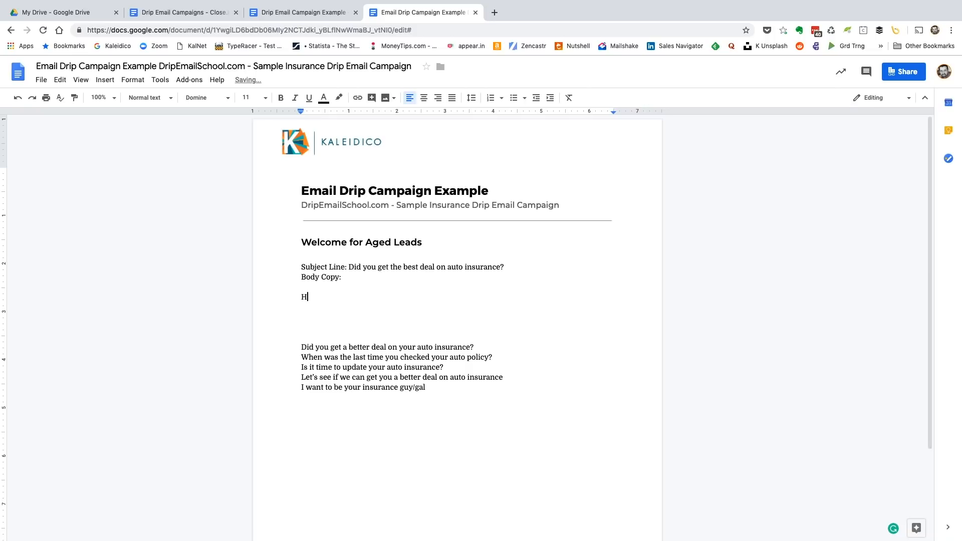
{"action": "type", "text": "i {first_name}!"}
{"action": "key", "text": "Return"}
{"action": "key", "text": "Return"}
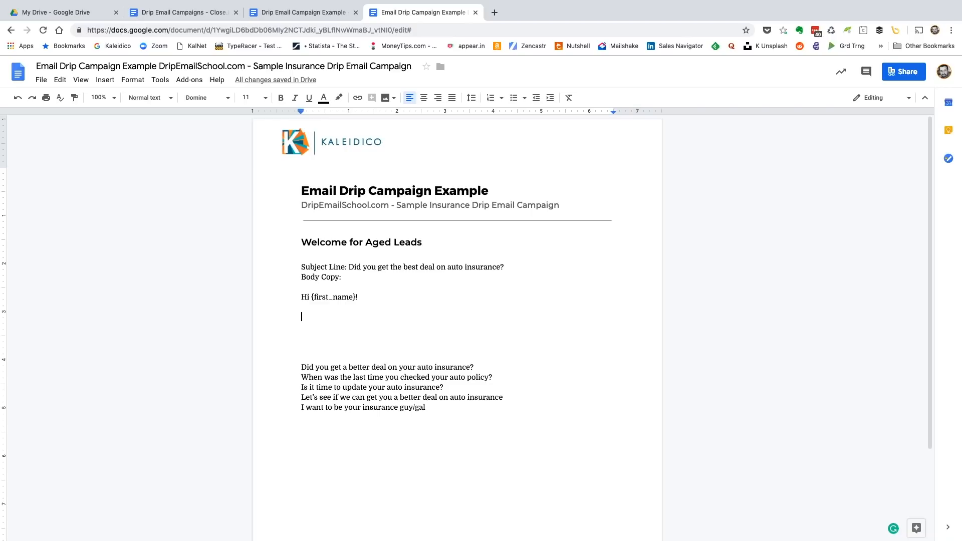
Replace the greeting's {first_name} placeholder with a first name in capitals and clear it again, keeping "Hi"
{"action": "left_click_drag", "start_coordinate": [311, 296], "coordinate": [355, 296]}
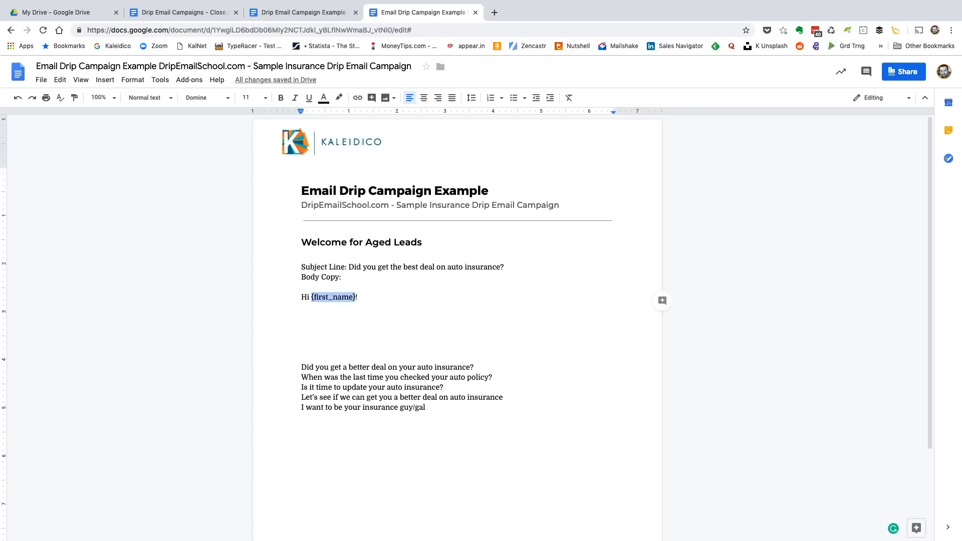
{"action": "type", "text": "JOHN"}
{"action": "key", "text": "BackSpace"}
{"action": "key", "text": "BackSpace"}
{"action": "key", "text": "BackSpace"}
{"action": "key", "text": "BackSpace"}
{"action": "key", "text": "BackSpace"}
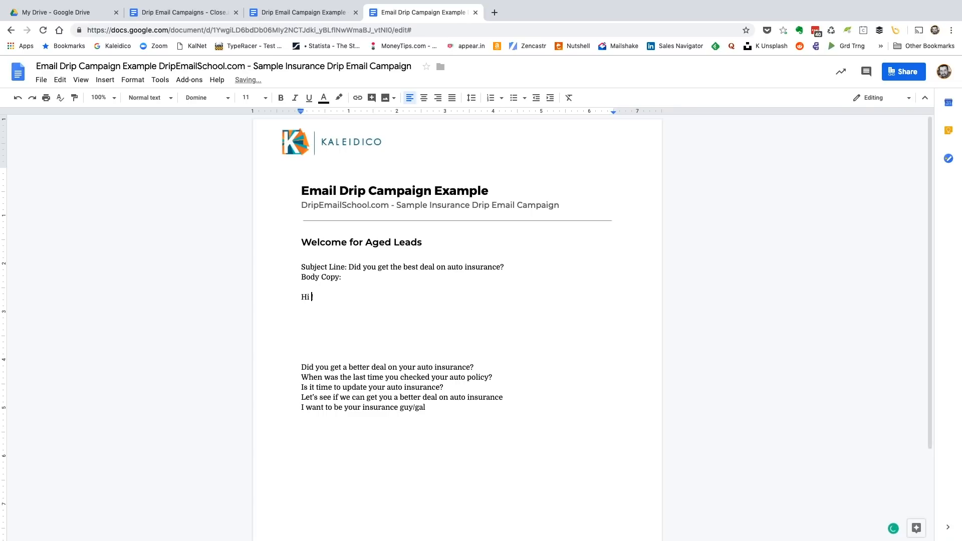
Try "first_name!" without braces after "Hi" in the greeting and remove it
{"action": "type", "text": "!"}
{"action": "type", "text": "first"}
{"action": "type", "text": "_name"}
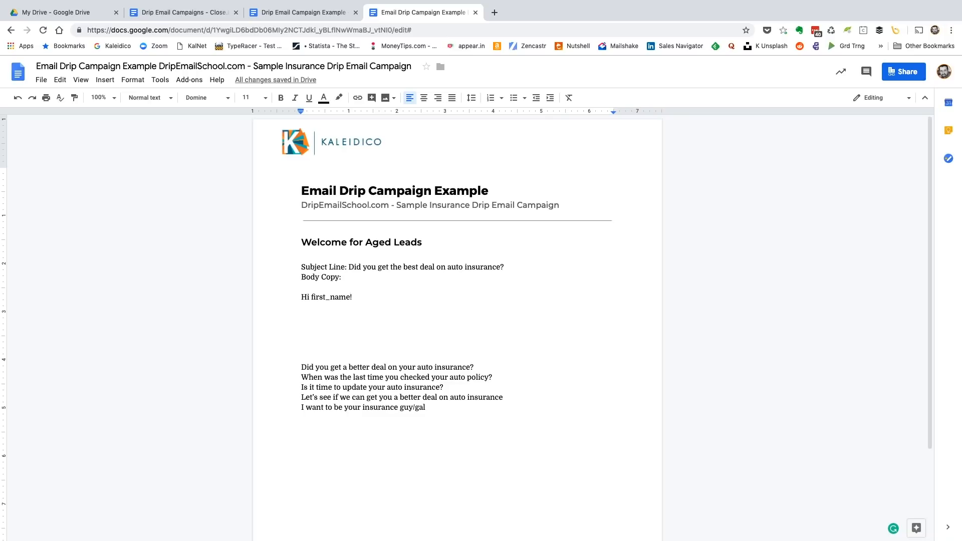
{"action": "key", "text": "BackSpace"}
{"action": "key", "text": "BackSpace"}
{"action": "key", "text": "BackSpace"}
{"action": "key", "text": "BackSpace"}
{"action": "key", "text": "BackSpace"}
{"action": "key", "text": "BackSpace"}
{"action": "key", "text": "BackSpace"}
{"action": "key", "text": "BackSpace"}
{"action": "key", "text": "BackSpace"}
{"action": "key", "text": "BackSpace"}
{"action": "key", "text": "BackSpace"}
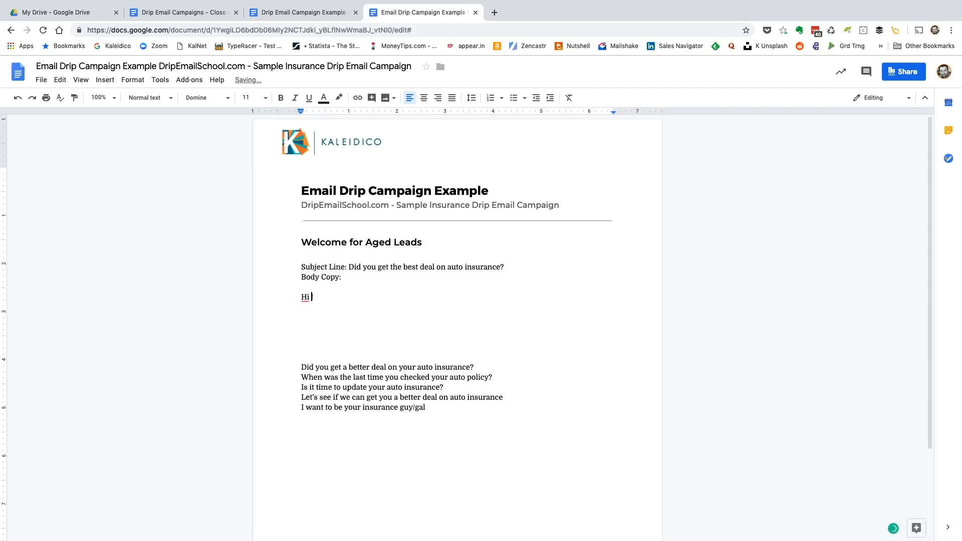
Try a last name in capitals after "Hi" in the greeting and remove it
{"action": "type", "text": "SMITH"}
{"action": "key", "text": "BackSpace"}
{"action": "key", "text": "BackSpace"}
{"action": "key", "text": "BackSpace"}
{"action": "key", "text": "BackSpace"}
{"action": "key", "text": "BackSpace"}
Try "DONT CALL ME" after "Hi" in the greeting and remove it
{"action": "type", "text": "Don"}
{"action": "key", "text": "BackSpace"}
{"action": "key", "text": "BackSpace"}
{"action": "type", "text": "ONT CALL ME"}
{"action": "key", "text": "BackSpace"}
{"action": "key", "text": "BackSpace"}
{"action": "key", "text": "BackSpace"}
{"action": "key", "text": "BackSpace"}
{"action": "key", "text": "BackSpace"}
{"action": "key", "text": "BackSpace"}
{"action": "key", "text": "BackSpace"}
{"action": "key", "text": "BackSpace"}
{"action": "key", "text": "BackSpace"}
{"action": "key", "text": "BackSpace"}
{"action": "key", "text": "BackSpace"}
{"action": "key", "text": "BackSpace"}
{"action": "key", "text": "BackSpace"}
{"action": "key", "text": "BackSpace"}
Shorten the greeting to "Hi!" and delete it altogether, leaving one blank line below "Body Copy:"
{"action": "type", "text": "!"}
{"action": "key", "text": "Return"}
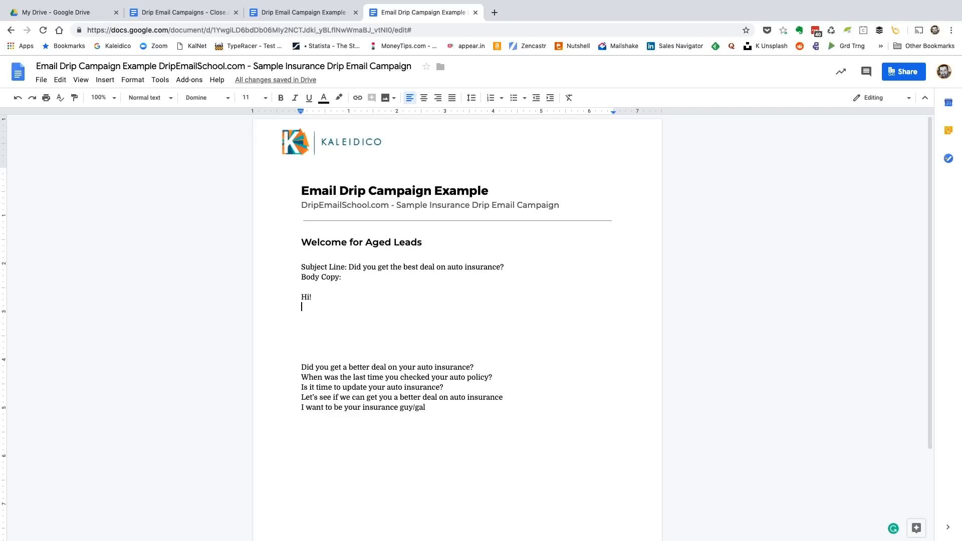
{"action": "key", "text": "BackSpace"}
{"action": "key", "text": "BackSpace"}
{"action": "key", "text": "BackSpace"}
{"action": "key", "text": "BackSpace"}
{"action": "key", "text": "BackSpace"}
{"action": "key", "text": "BackSpace"}
{"action": "key", "text": "Return"}
{"action": "key", "text": "Return"}
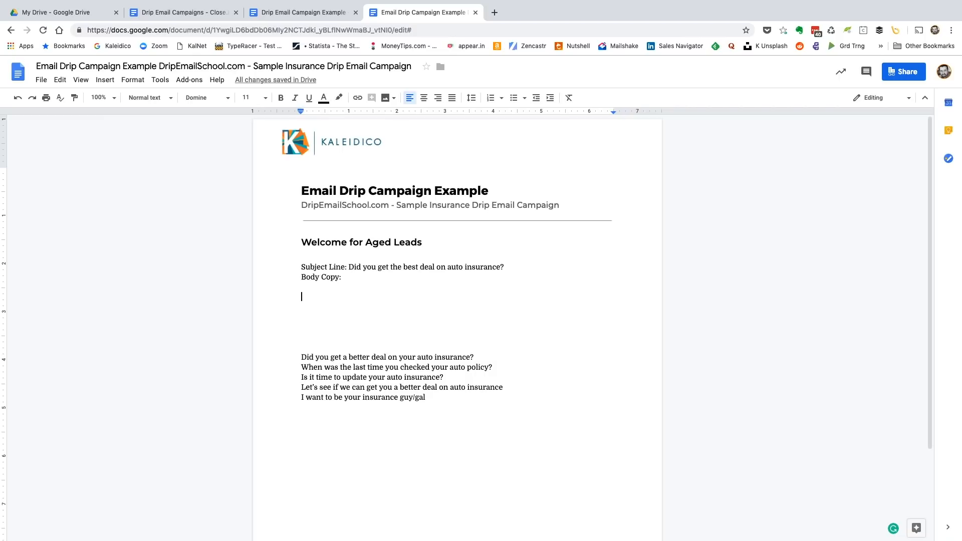
Write the opening body sentence "Just checking in to see if you got the new auto policy you were looking for."
{"action": "type", "text": "Jus"}
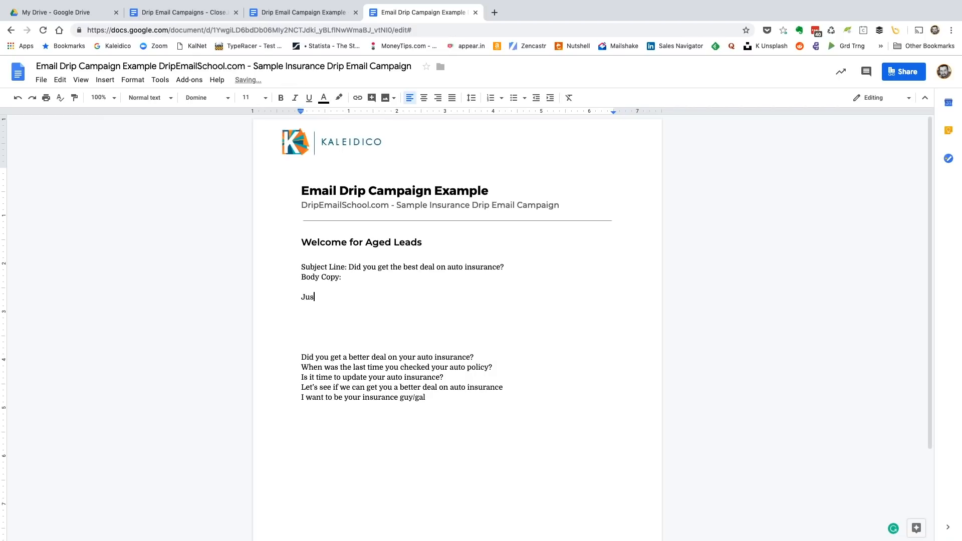
{"action": "type", "text": "t checking in to see if you got the new auto policy you were looking for"}
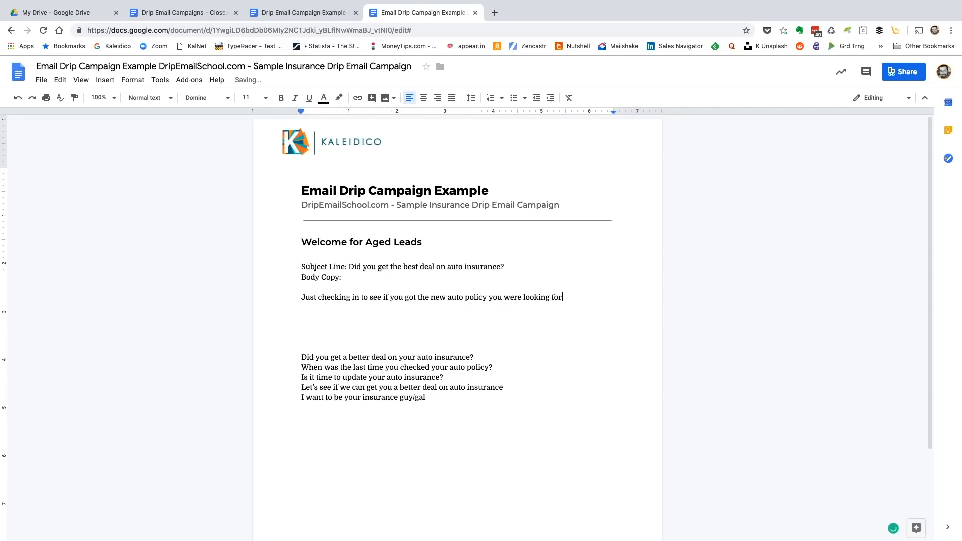
{"action": "type", "text": "?"}
{"action": "key", "text": "BackSpace"}
{"action": "type", "text": ". I'm hear"}
Try adding "I'm here to assist" after the opening body sentence and remove it
{"action": "key", "text": "BackSpace"}
{"action": "key", "text": "BackSpace"}
{"action": "key", "text": "BackSpace"}
{"action": "type", "text": "re to assist"}
{"action": "key", "text": "BackSpace"}
{"action": "key", "text": "BackSpace"}
{"action": "key", "text": "BackSpace"}
{"action": "key", "text": "BackSpace"}
{"action": "key", "text": "BackSpace"}
{"action": "key", "text": "BackSpace"}
{"action": "key", "text": "BackSpace"}
{"action": "key", "text": "BackSpace"}
{"action": "key", "text": "BackSpace"}
{"action": "key", "text": "BackSpace"}
{"action": "key", "text": "BackSpace"}
{"action": "key", "text": "BackSpace"}
{"action": "key", "text": "BackSpace"}
{"action": "key", "text": "BackSpace"}
{"action": "key", "text": "BackSpace"}
{"action": "key", "text": "BackSpace"}
{"action": "key", "text": "BackSpace"}
{"action": "key", "text": "BackSpace"}
{"action": "key", "text": "BackSpace"}
Add a second body paragraph reading "If not, I'd be happy to assist."
{"action": "key", "text": "Return"}
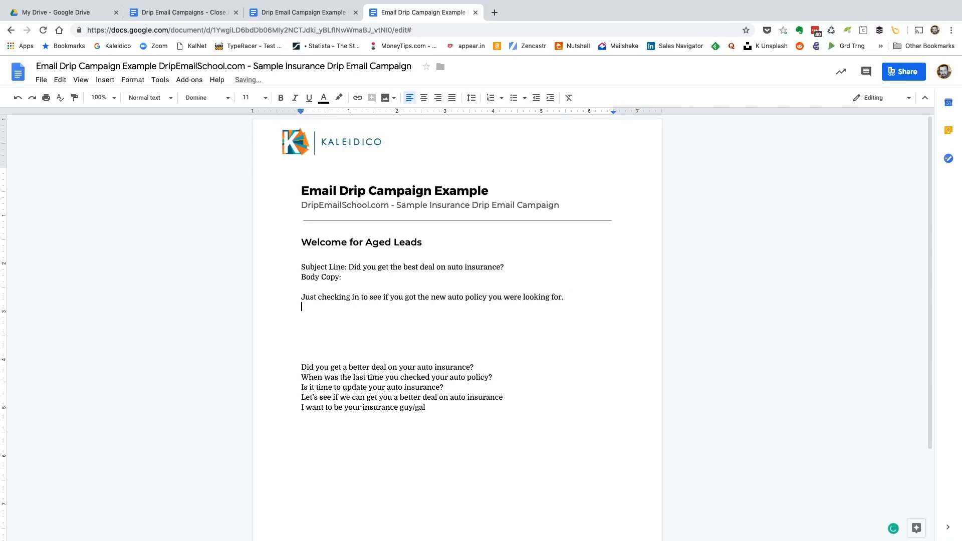
{"action": "key", "text": "Return"}
{"action": "type", "text": "If not, I'"}
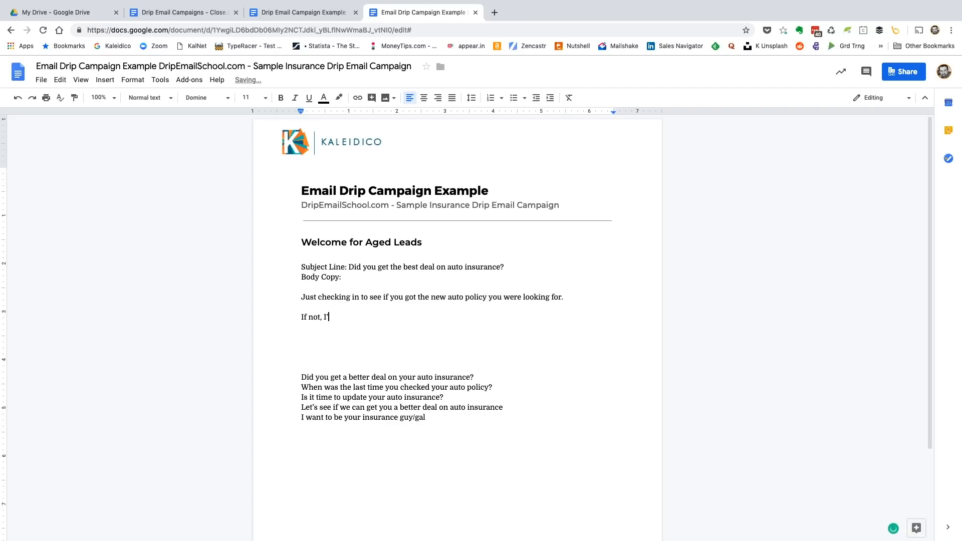
{"action": "type", "text": "d be happy to"}
{"action": "type", "text": " re"}
{"action": "key", "text": "BackSpace"}
{"action": "key", "text": "BackSpace"}
{"action": "type", "text": "assit"}
{"action": "key", "text": "BackSpace"}
{"action": "type", "text": "st."}
Start the email signature with the sender's full name and phone number on separate lines
{"action": "key", "text": "Return"}
{"action": "key", "text": "Return"}
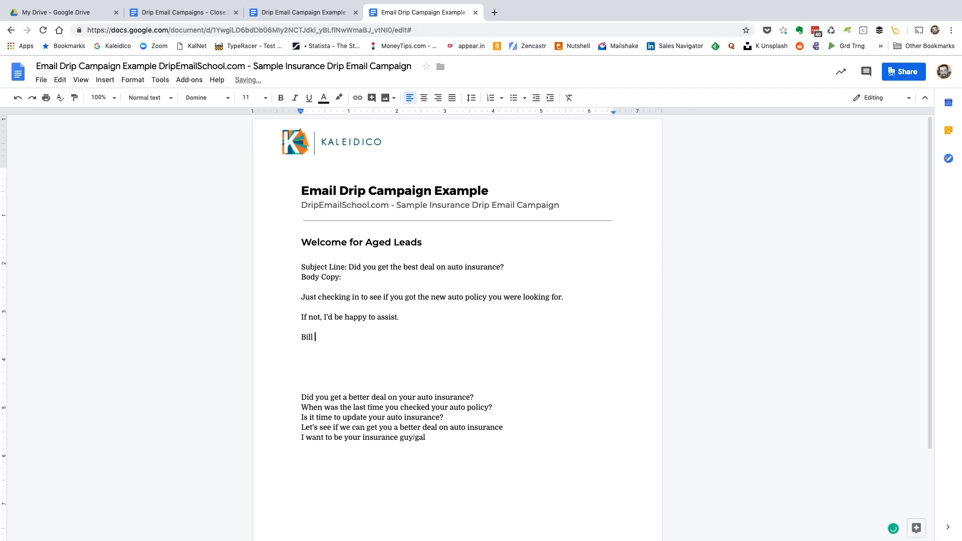
{"action": "key", "text": "Return"}
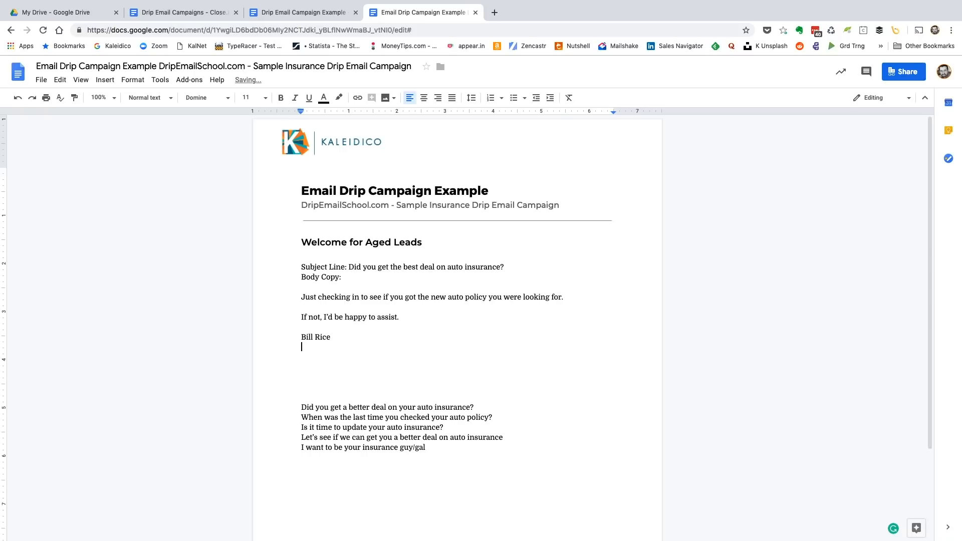
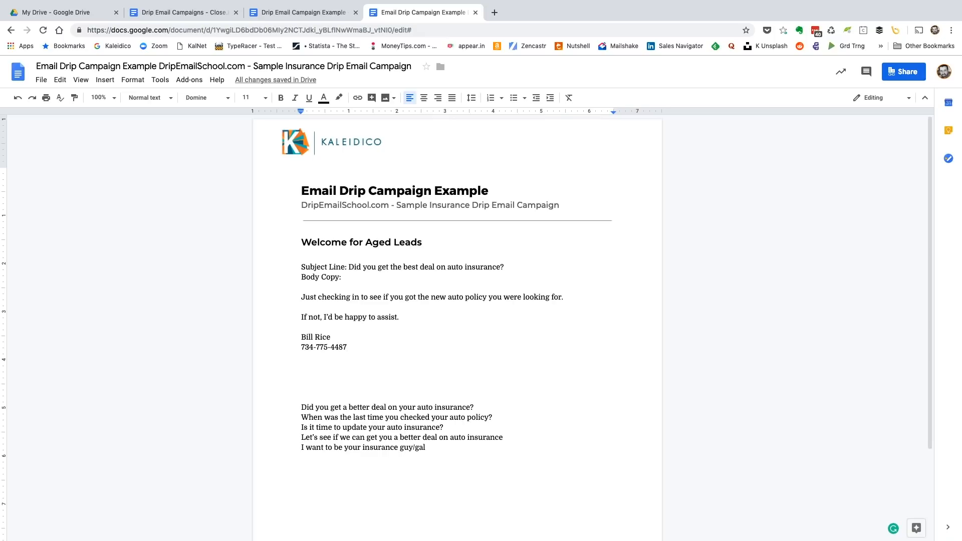
Add the sender's email address and the website Kaleidico.com to the signature, separated by a blank line
{"action": "key", "text": "Return"}
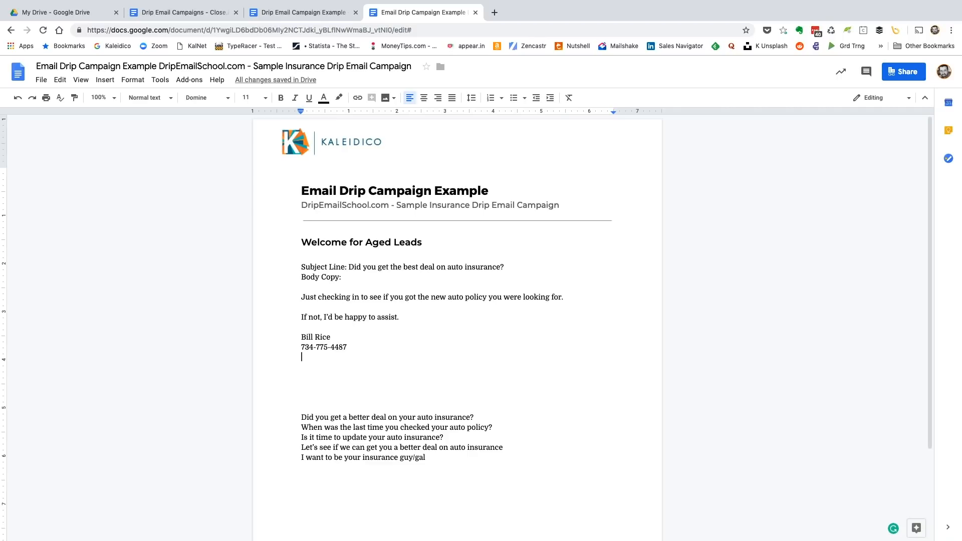
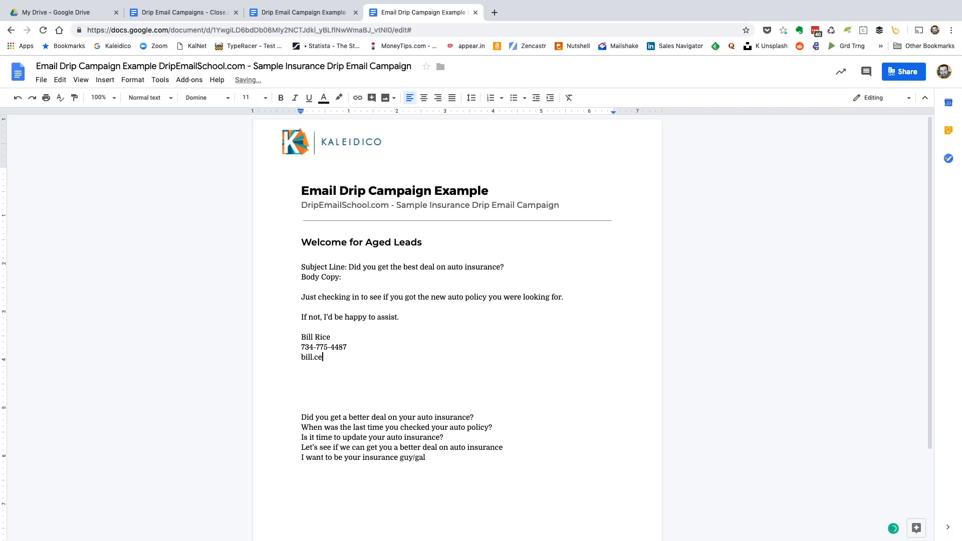
{"action": "key", "text": "Return"}
{"action": "key", "text": "Return"}
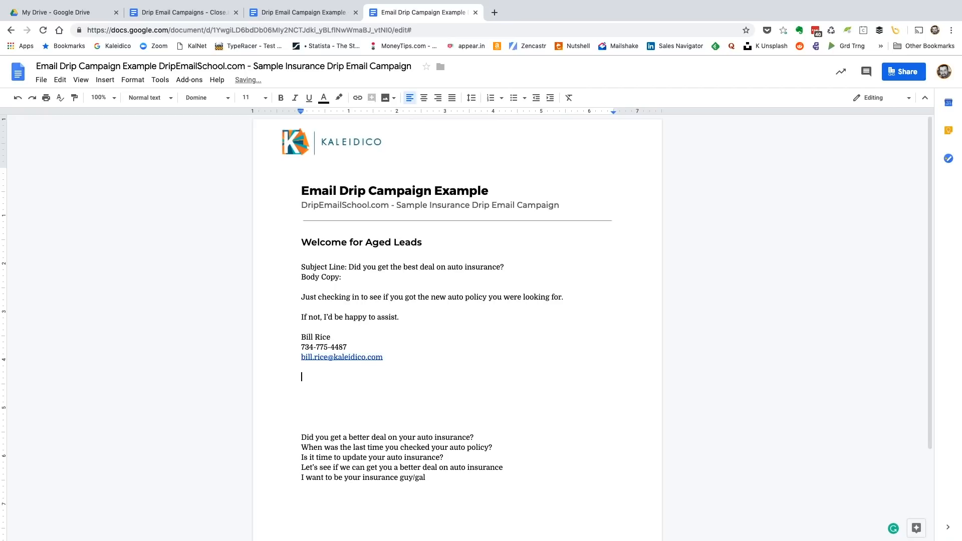
{"action": "type", "text": "Kaleidico.com"}
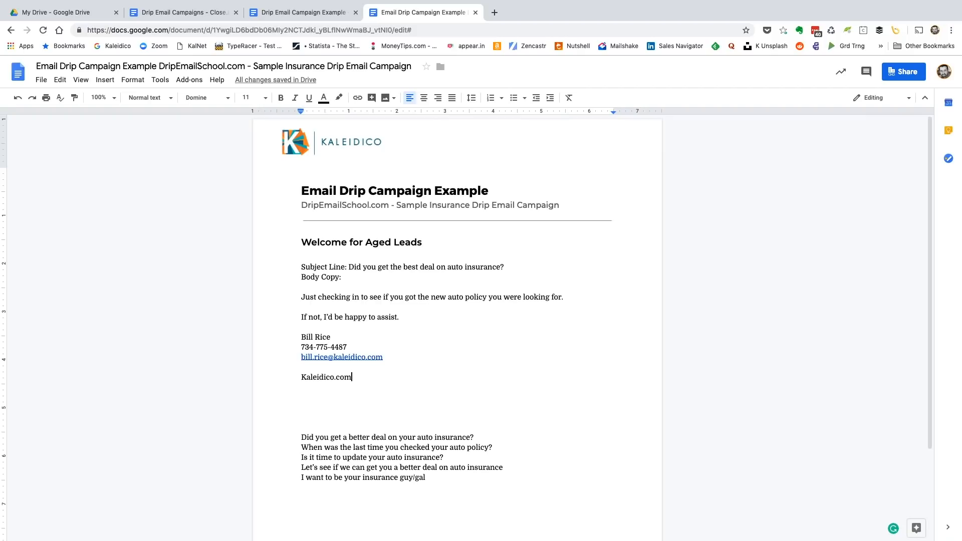
Add a postscript below the signature reading "P.S., Go ahead and save this email for the future"
{"action": "key", "text": "Return"}
{"action": "key", "text": "Return"}
{"action": "type", "text": "P"}
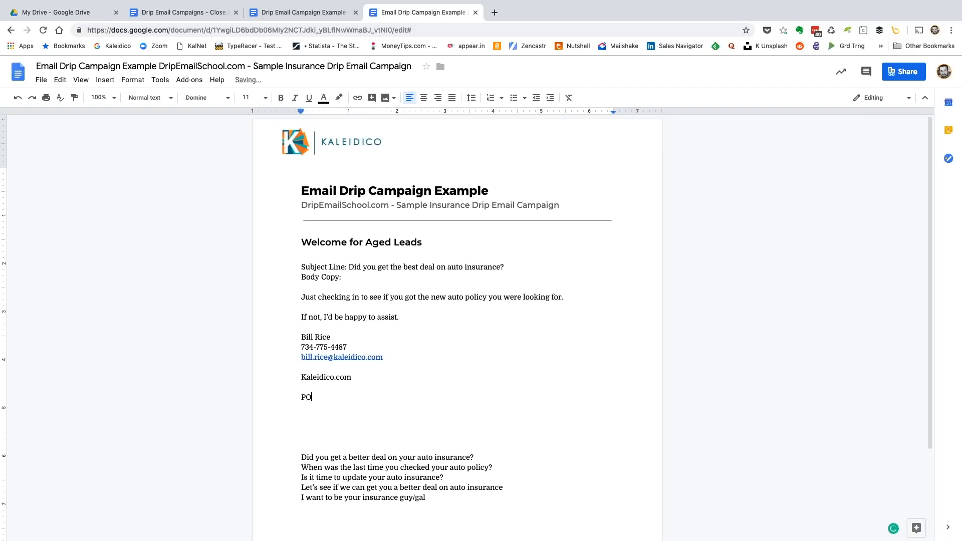
{"action": "type", "text": ".S., Go ahead and save this email for the future. I "}
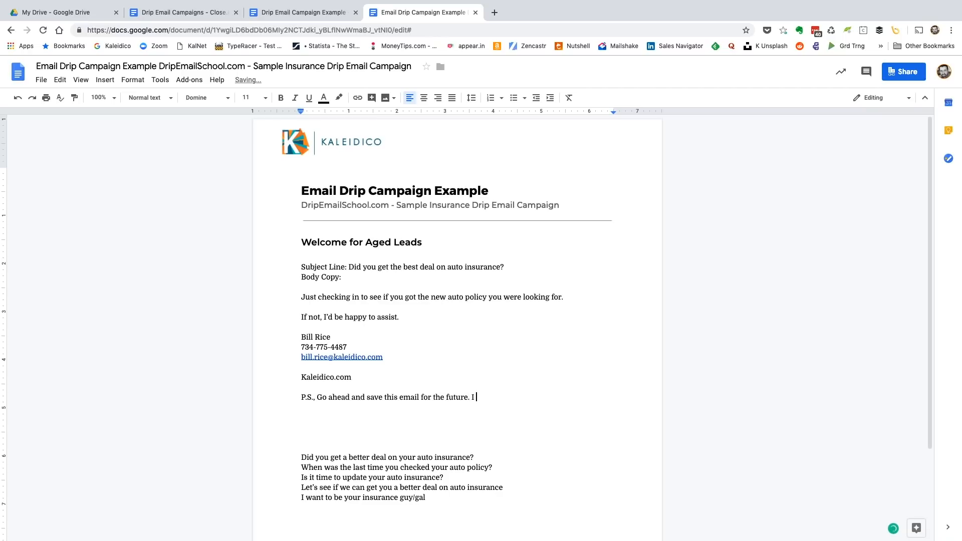
{"action": "type", "text": "want to be your insurance guy!"}
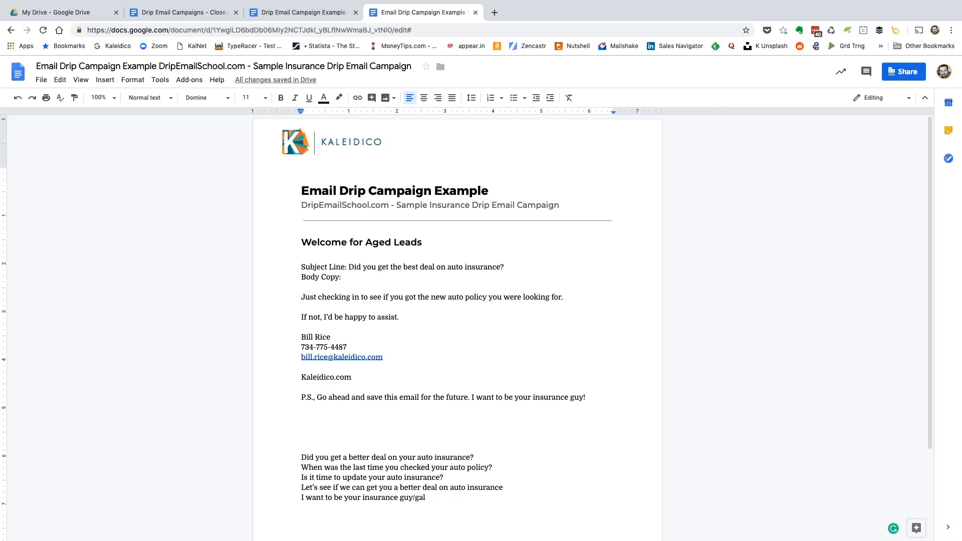
Remove the blank line above the website in the signature and change the website to HometownInsurance.com
{"action": "key", "text": "BackSpace"}
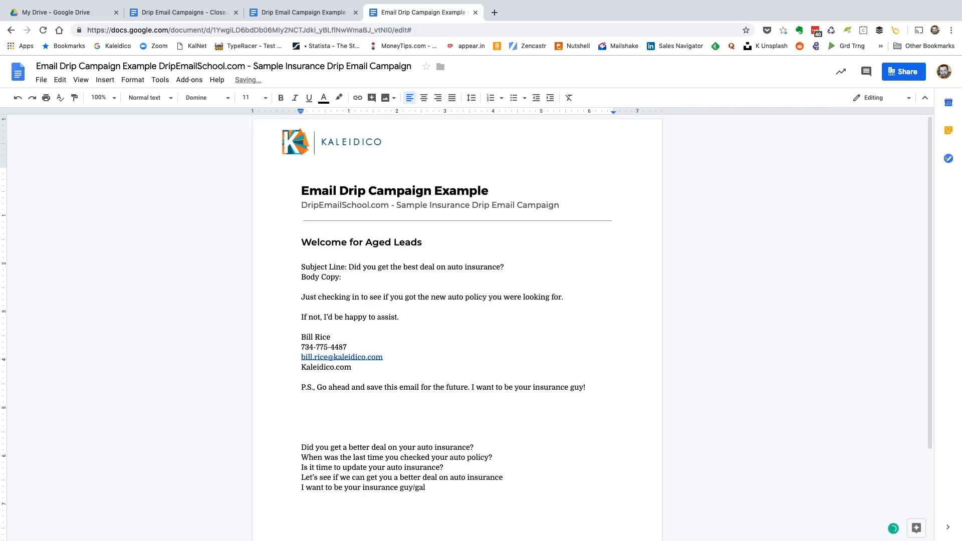
{"action": "key", "text": "shift+Right"}
{"action": "key", "text": "shift+Right"}
{"action": "key", "text": "shift+Right"}
{"action": "key", "text": "shift+Right"}
{"action": "key", "text": "shift+Right"}
{"action": "key", "text": "shift+Right"}
{"action": "key", "text": "shift+Right"}
{"action": "key", "text": "shift+Right"}
{"action": "key", "text": "shift+Right"}
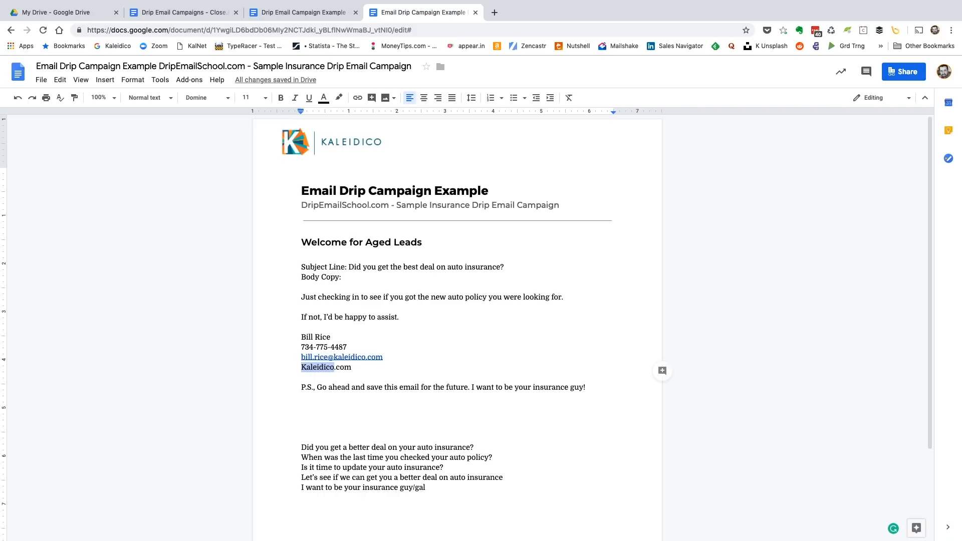
{"action": "type", "text": "Home"}
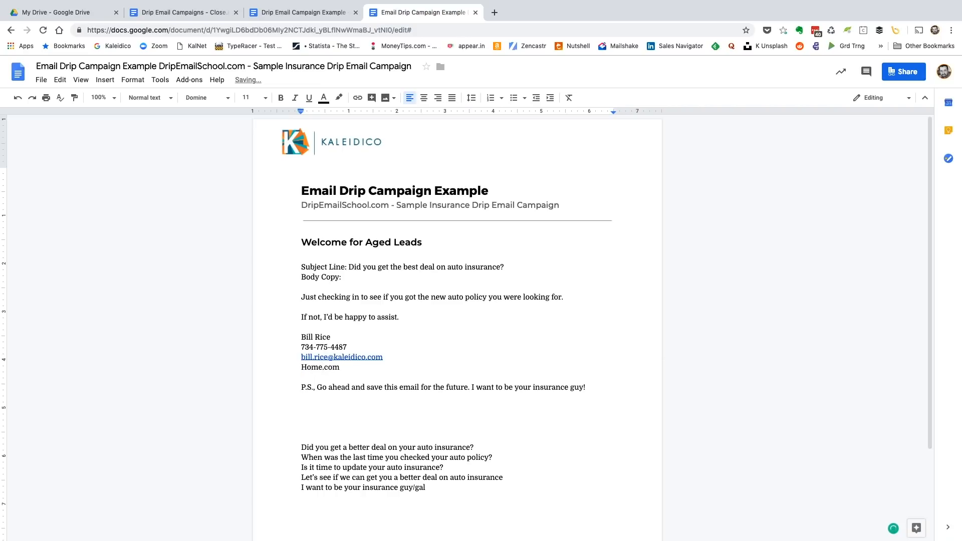
{"action": "type", "text": "townInsurance"}
{"action": "left_click_drag", "start_coordinate": [301, 367], "coordinate": [394, 368]}
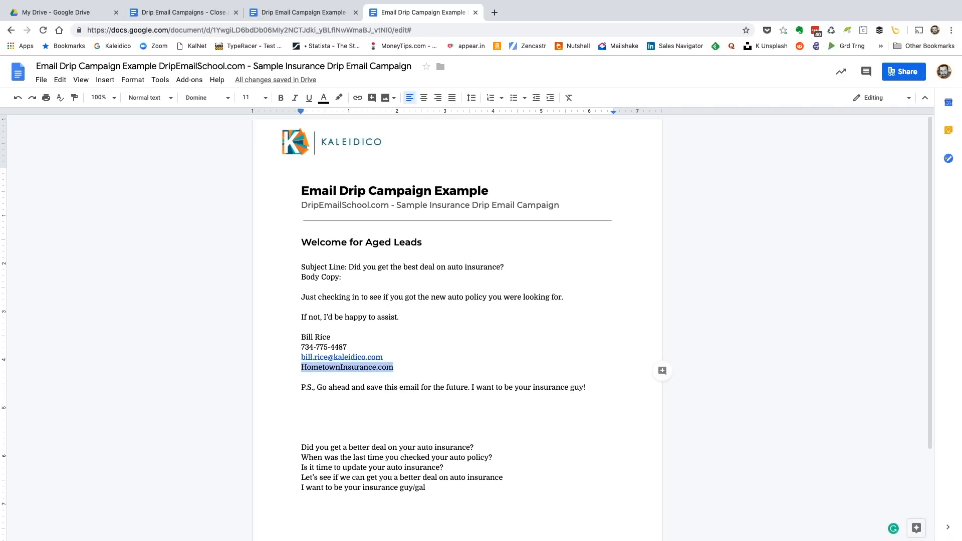
{"action": "key", "text": "super+k"}
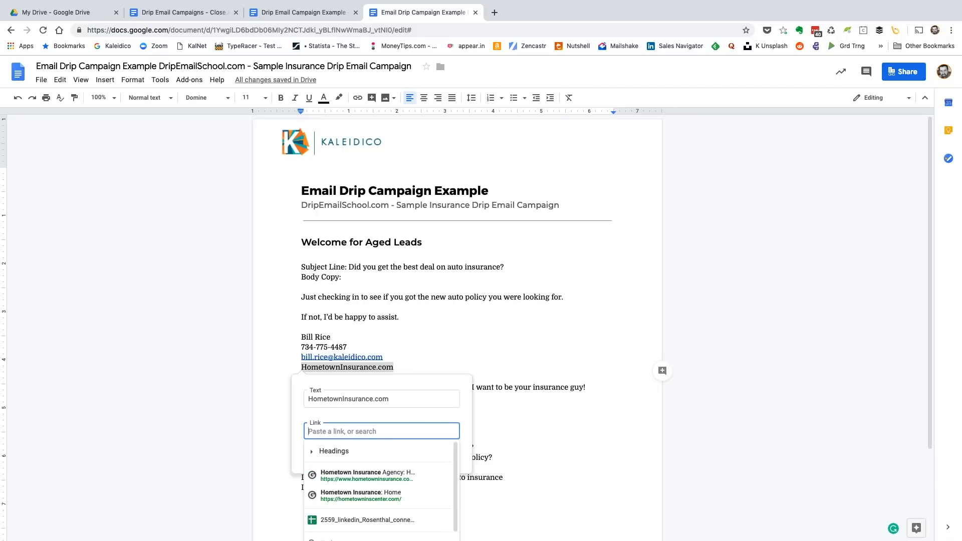
{"action": "key", "text": "Down"}
{"action": "key", "text": "Down"}
{"action": "key", "text": "Return"}
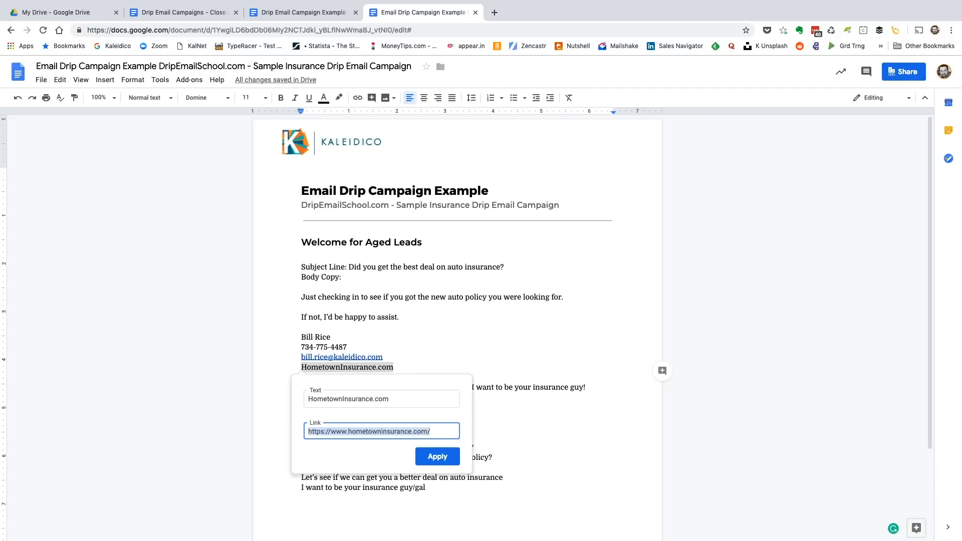
{"action": "key", "text": "Return"}
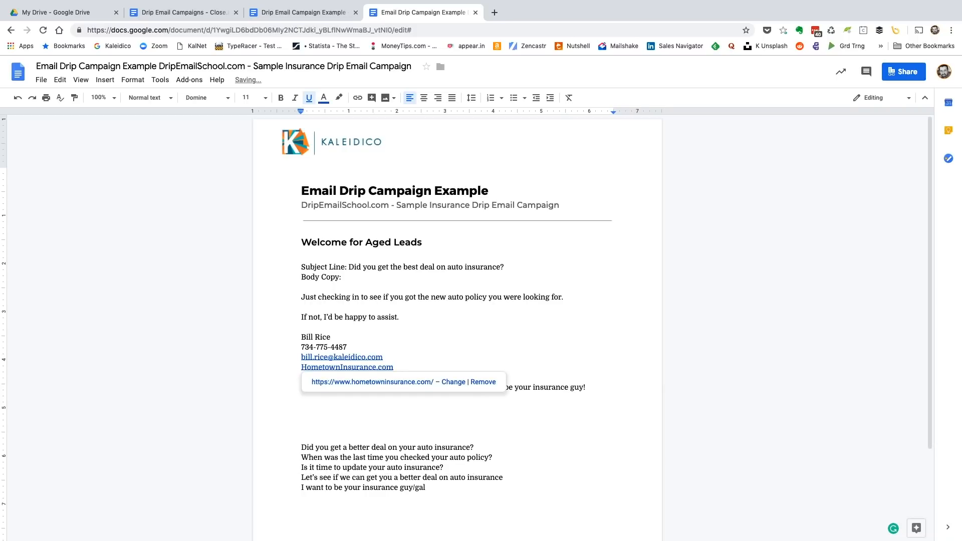
Insert a new line reading "Email #1" directly below the "Welcome for Aged Leads" heading
{"action": "key", "text": "Up"}
{"action": "key", "text": "Up"}
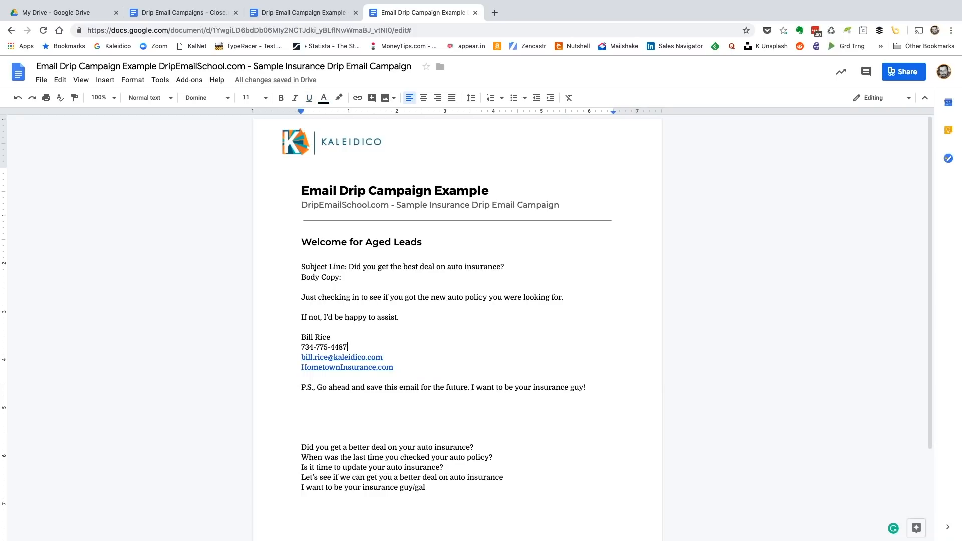
{"action": "left_click", "coordinate": [302, 397]}
{"action": "key", "text": "Up"}
{"action": "key", "text": "Up"}
{"action": "key", "text": "Up"}
{"action": "key", "text": "Up"}
{"action": "key", "text": "Up"}
{"action": "key", "text": "Up"}
{"action": "key", "text": "Up"}
{"action": "key", "text": "Return"}
{"action": "type", "text": "Email"}
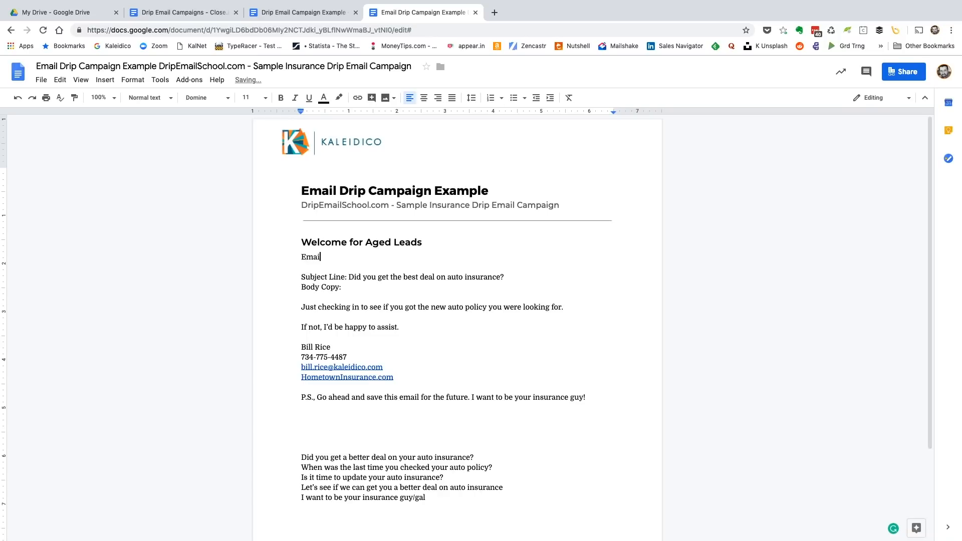
{"action": "key", "text": "BackSpace"}
{"action": "type", "text": "#1"}
Format the "Email #1" line with the Heading 3 style
{"action": "left_click_drag", "start_coordinate": [301, 257], "coordinate": [333, 257]}
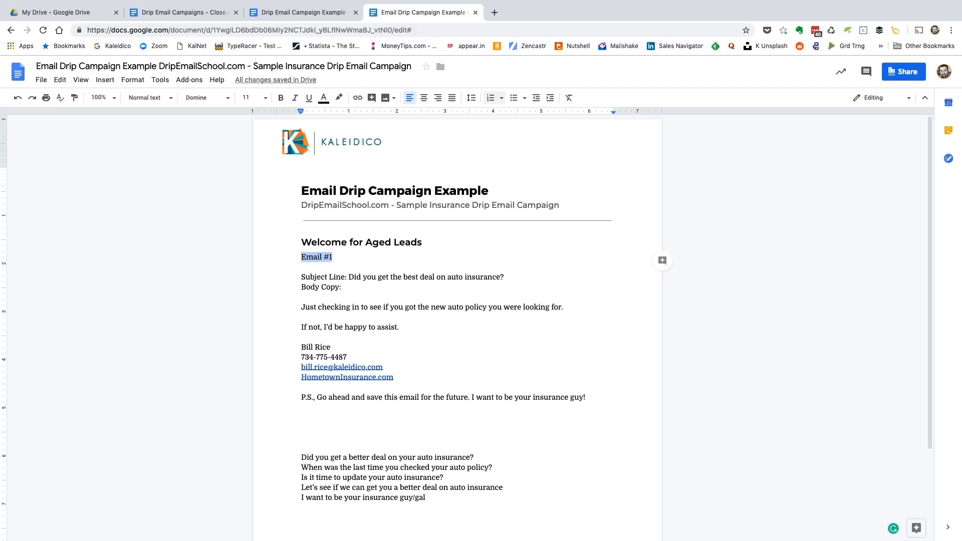
{"action": "left_click", "coordinate": [148, 97]}
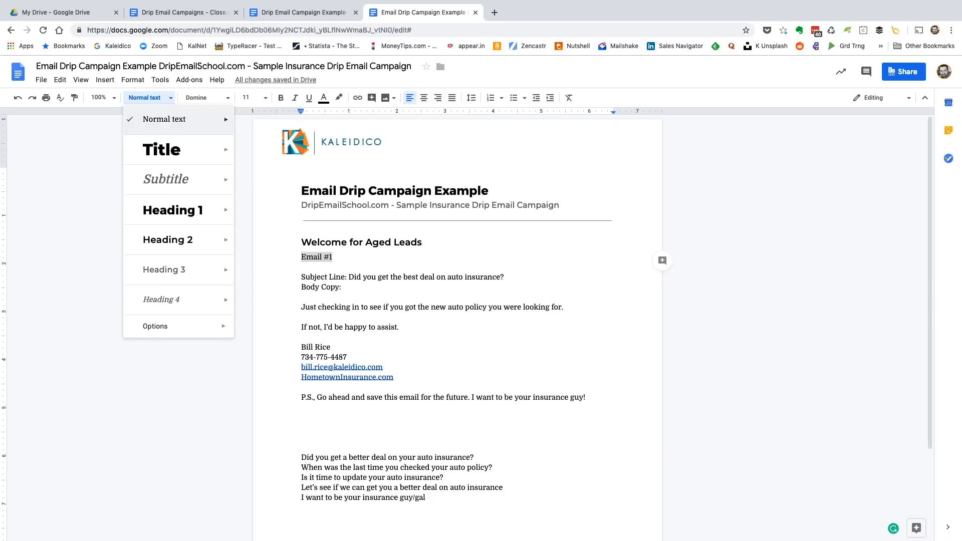
{"action": "left_click", "coordinate": [163, 269]}
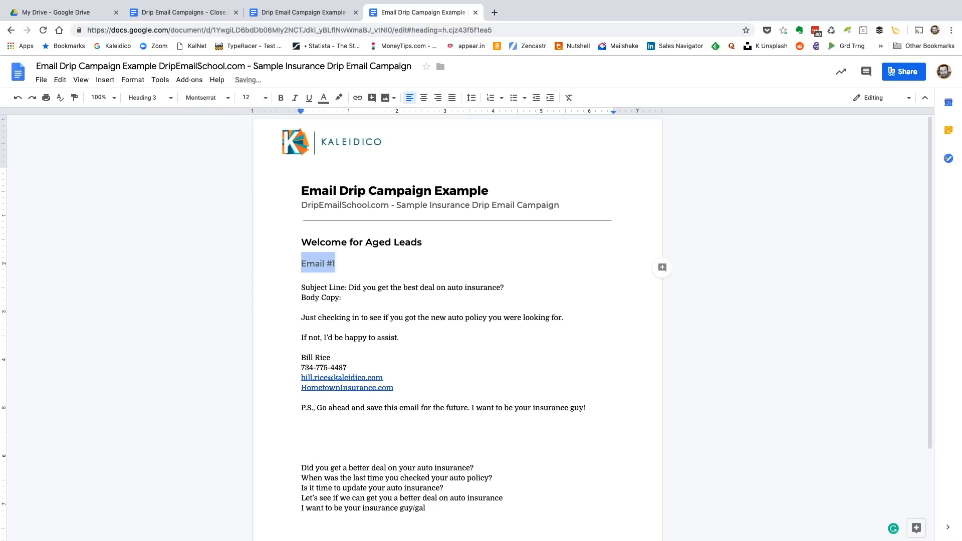
{"action": "left_click", "coordinate": [312, 243]}
Add the line "Email #2" below the postscript and format it as Heading 3
{"action": "left_click", "coordinate": [302, 277]}
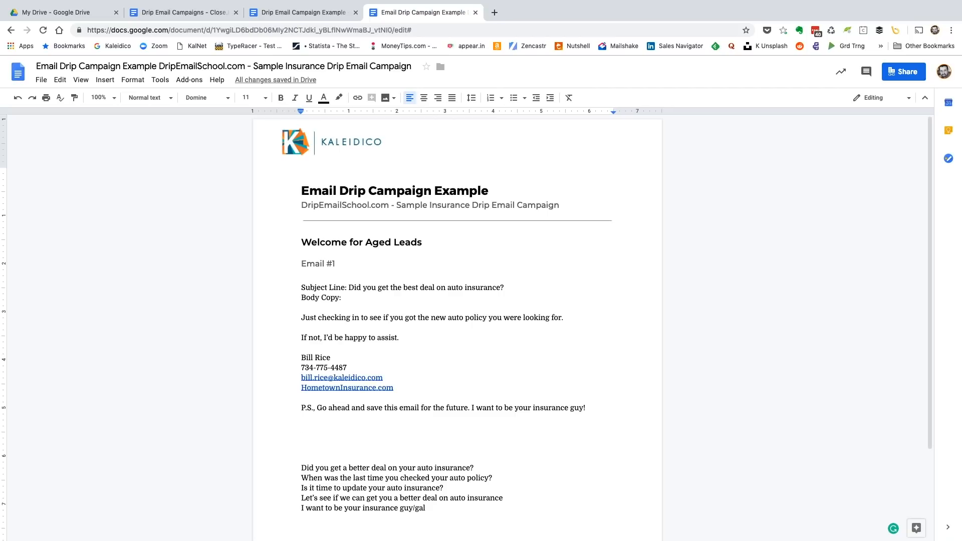
{"action": "type", "text": "Email #2"}
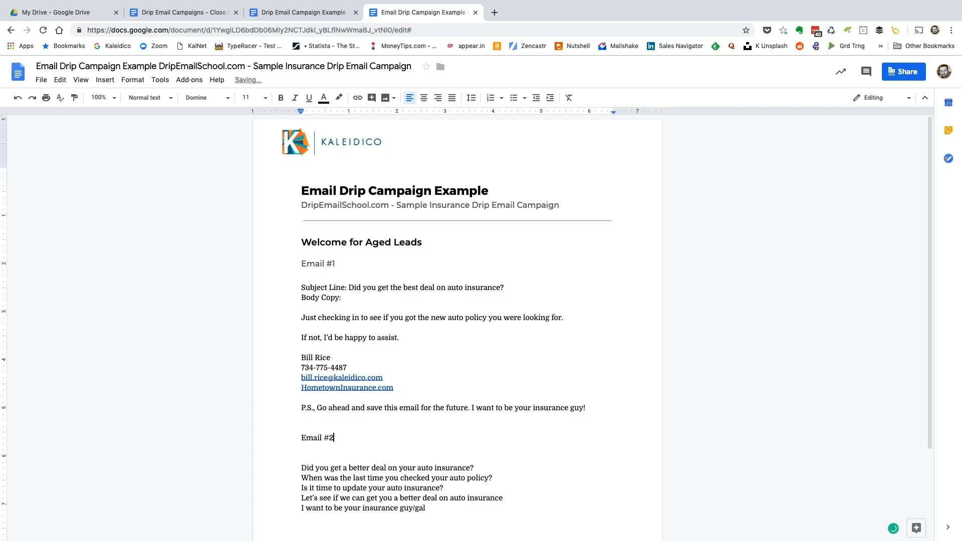
{"action": "key", "text": "shift+Home"}
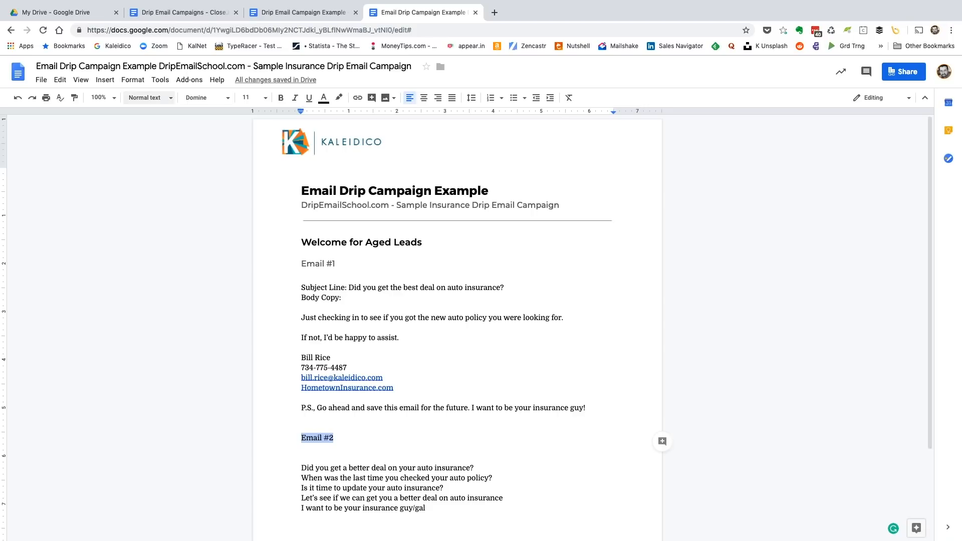
{"action": "left_click", "coordinate": [149, 98]}
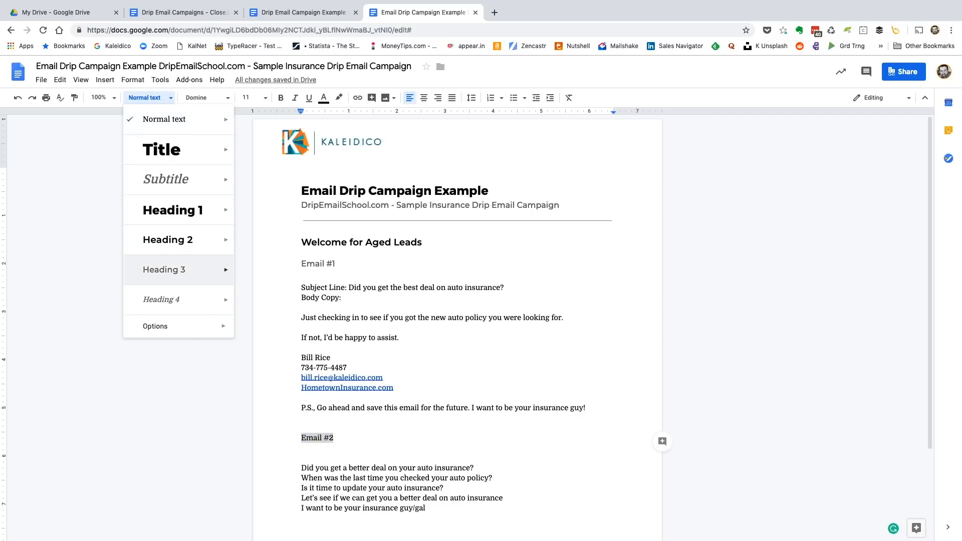
{"action": "left_click", "coordinate": [164, 269]}
Delete the blank lines between the postscript and the "Email #2" heading, and add an empty line after that heading
{"action": "left_click", "coordinate": [302, 427]}
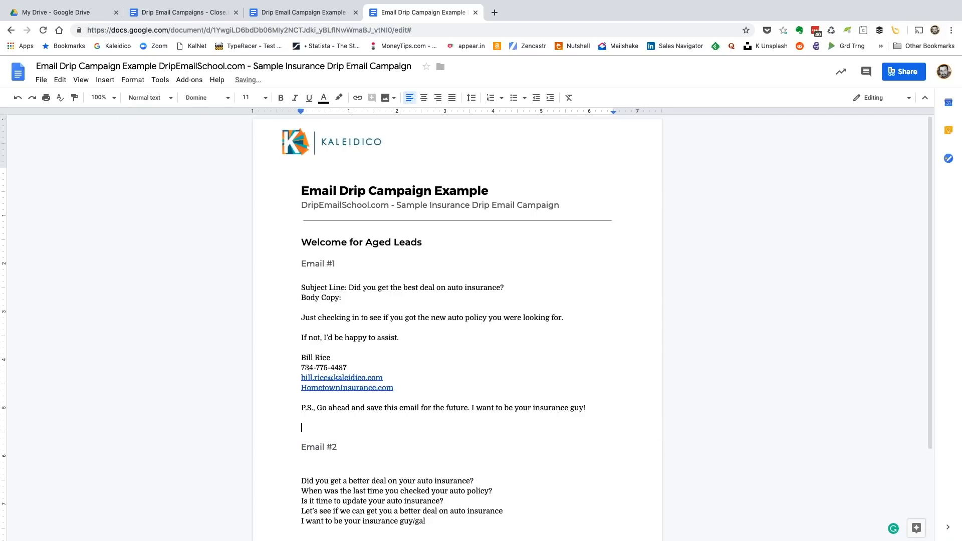
{"action": "key", "text": "BackSpace"}
{"action": "key", "text": "BackSpace"}
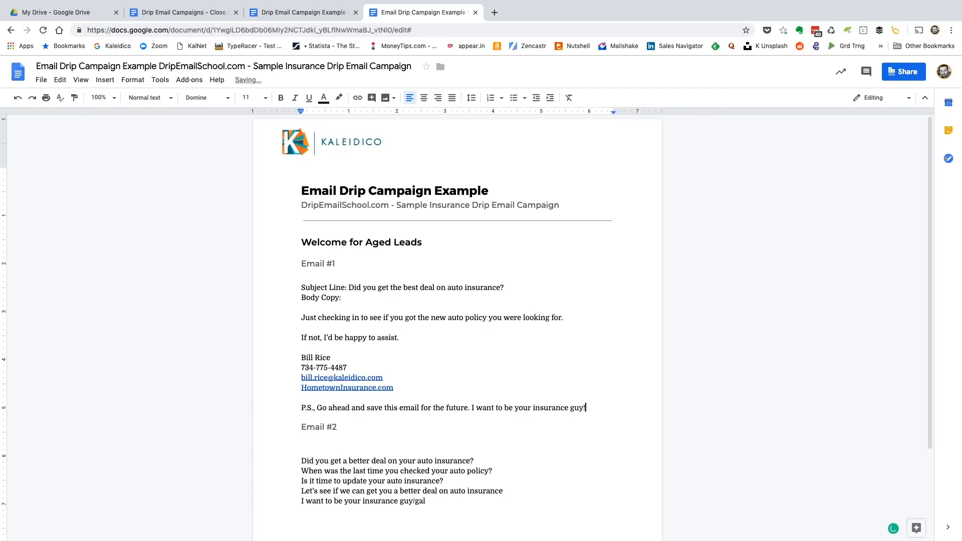
{"action": "key", "text": "Down"}
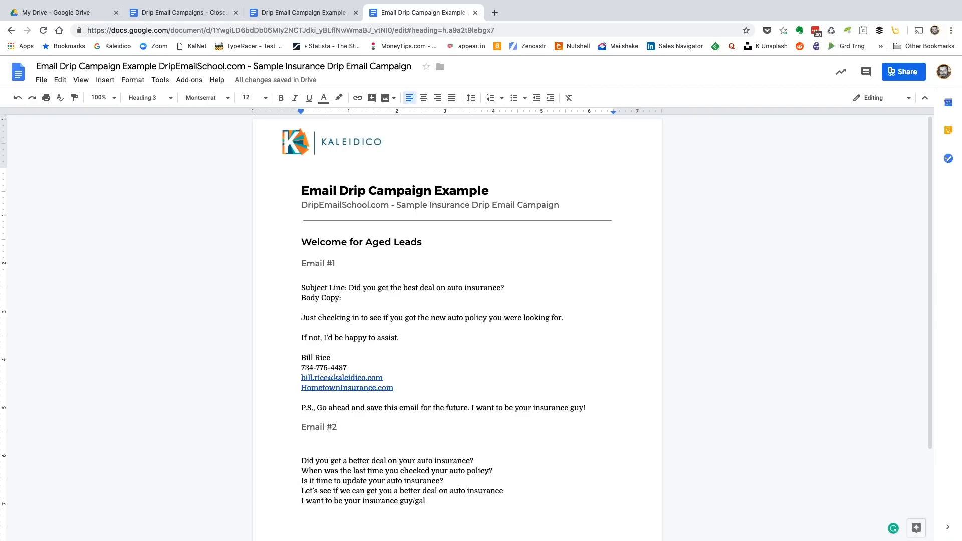
{"action": "key", "text": "Return"}
Extend the two email headings with their timing: "Email #1 - Day 0" and "Email #2 - Day 2-3"
{"action": "left_click", "coordinate": [335, 264]}
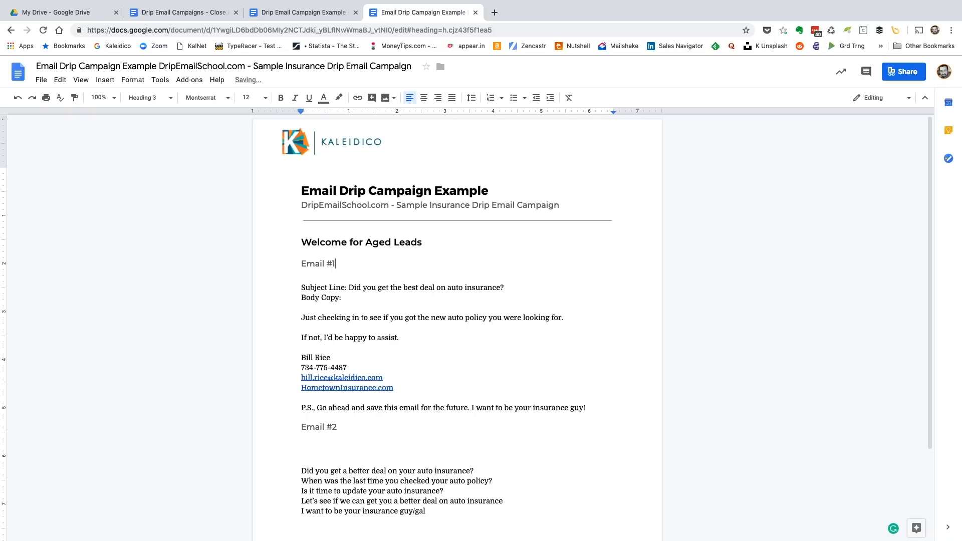
{"action": "type", "text": "- Day 0"}
{"action": "left_click", "coordinate": [337, 427]}
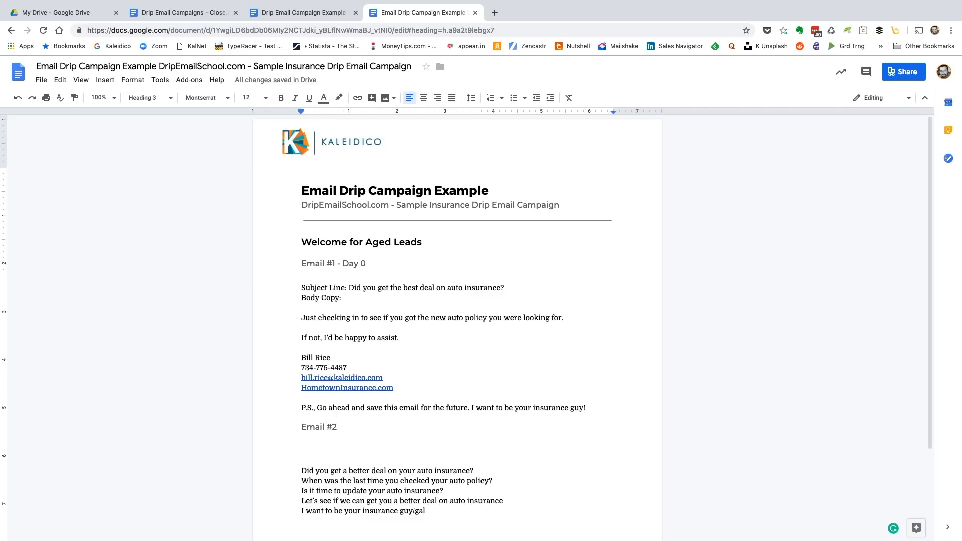
{"action": "type", "text": "- Day 2-3"}
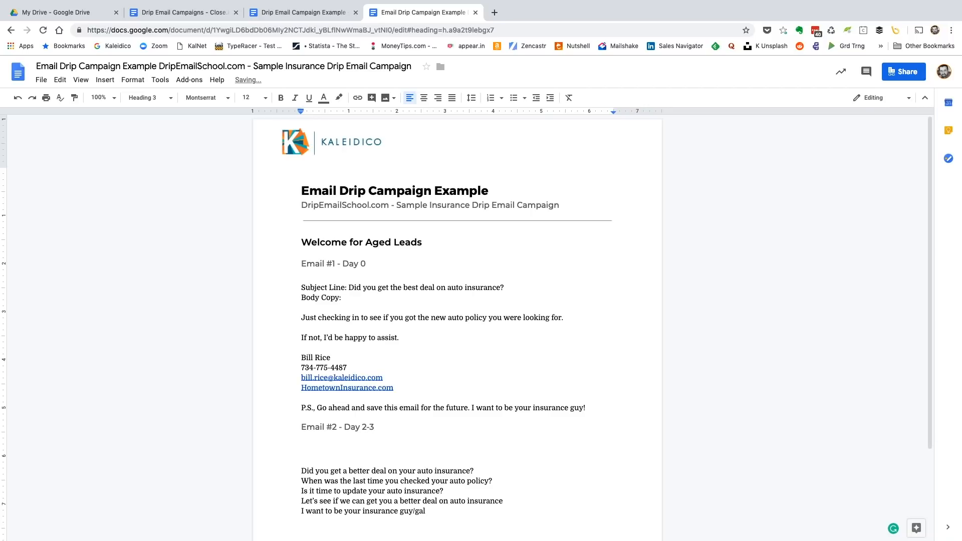
Leave a blank line under the "Email #2 - Day 2-3" heading and add the subject line label "SL:"
{"action": "key", "text": "Return"}
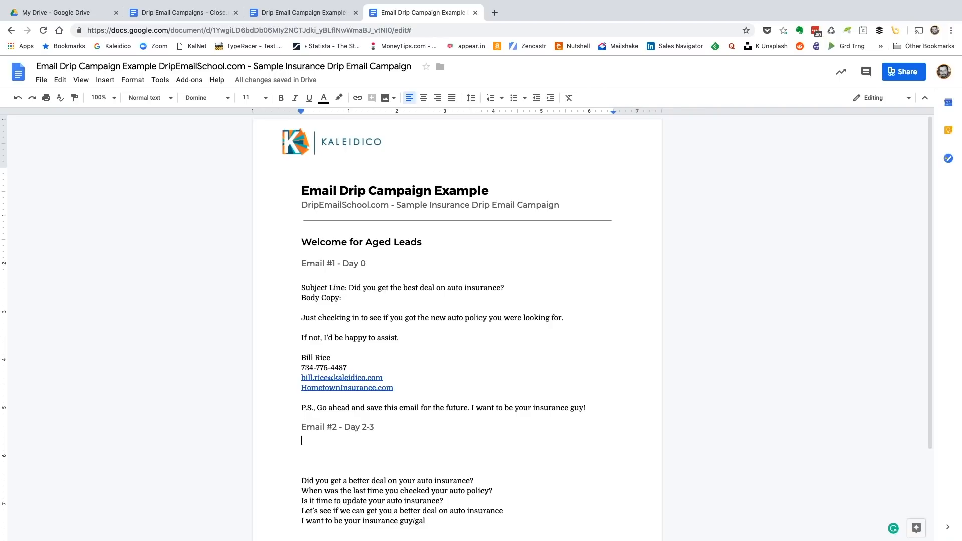
{"action": "key", "text": "Return"}
{"action": "type", "text": "Subject"}
{"action": "key", "text": "BackSpace"}
{"action": "key", "text": "BackSpace"}
{"action": "key", "text": "BackSpace"}
{"action": "key", "text": "BackSpace"}
{"action": "key", "text": "BackSpace"}
{"action": "key", "text": "BackSpace"}
{"action": "type", "text": "L:"}
{"action": "key", "text": "Return"}
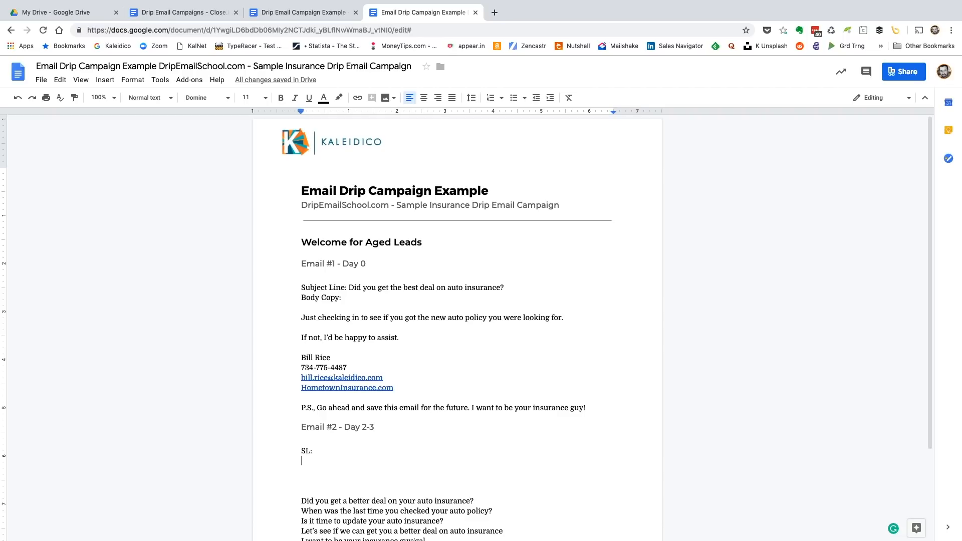
Delete the "Body Copy:" line from the first email and shorten its "Subject Line" label to "SL"
{"action": "left_click_drag", "start_coordinate": [301, 297], "coordinate": [342, 297]}
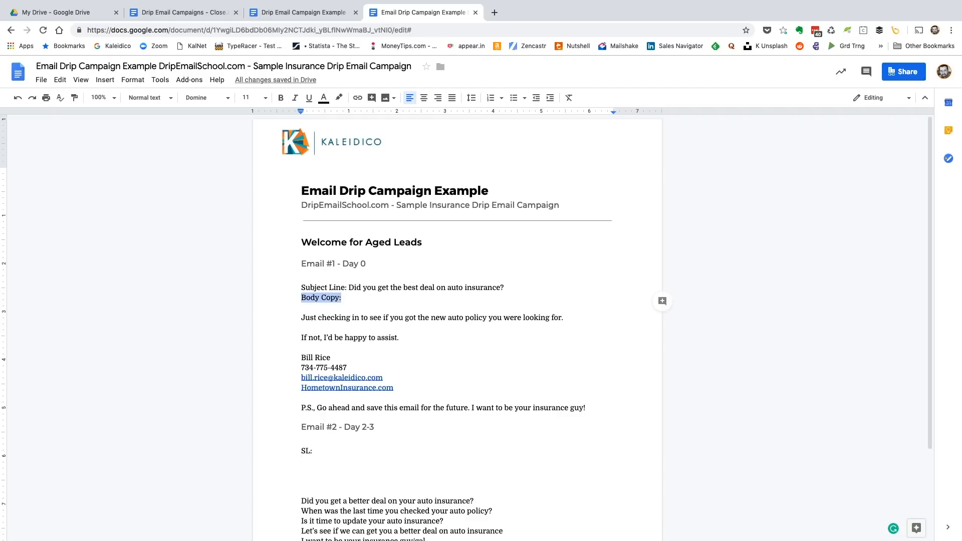
{"action": "key", "text": "BackSpace"}
{"action": "key", "text": "BackSpace"}
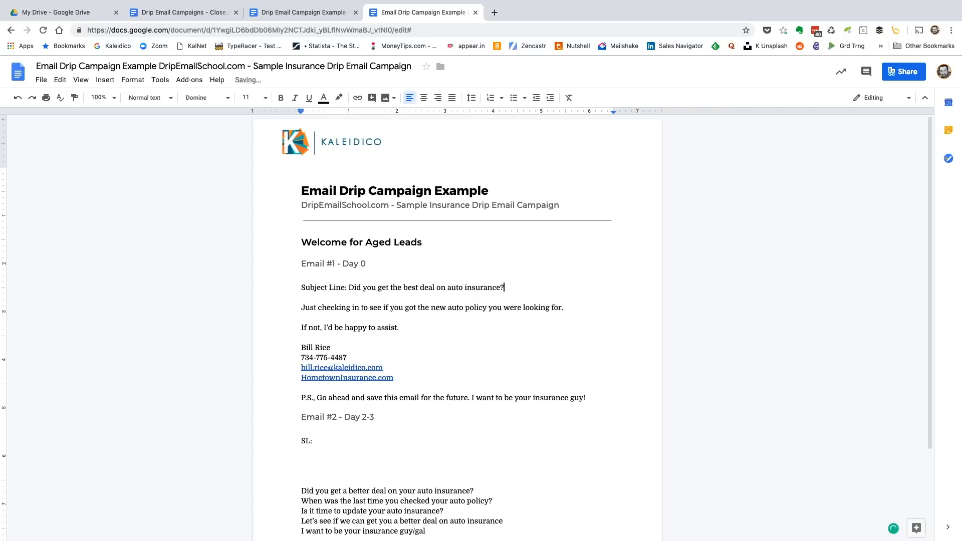
{"action": "left_click_drag", "start_coordinate": [301, 287], "coordinate": [345, 287]}
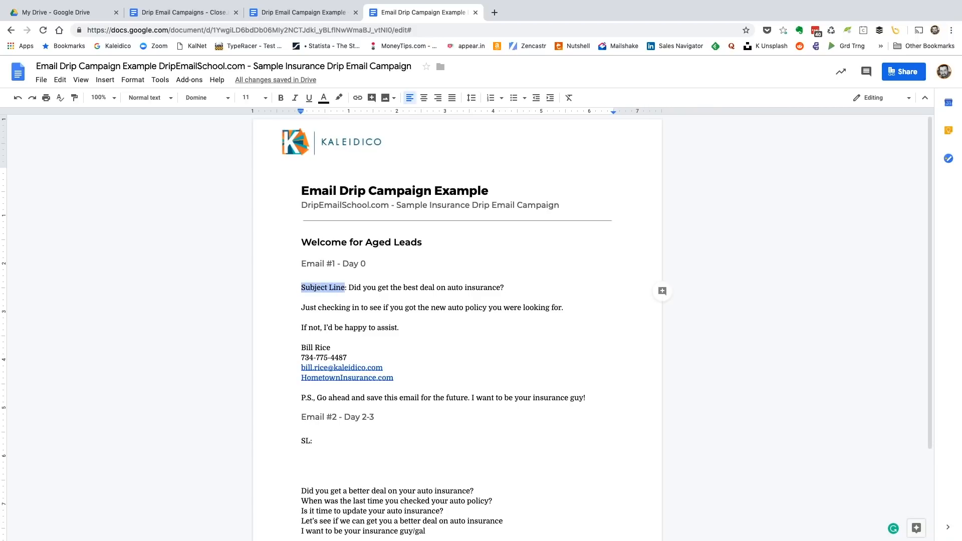
{"action": "type", "text": "SL"}
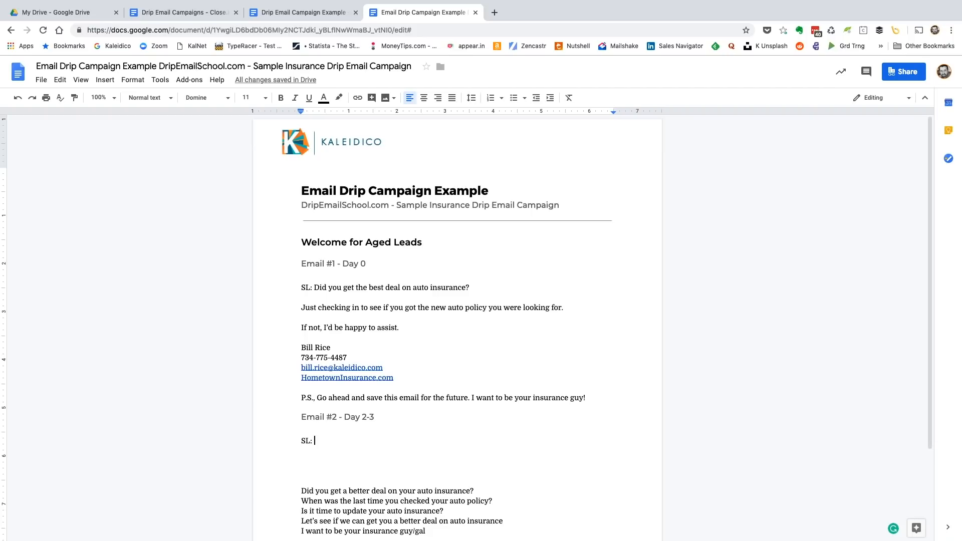
Write the second email's subject line as "I really want to be your insurance guy!" and leave a blank line below it
{"action": "type", "text": "I really want"}
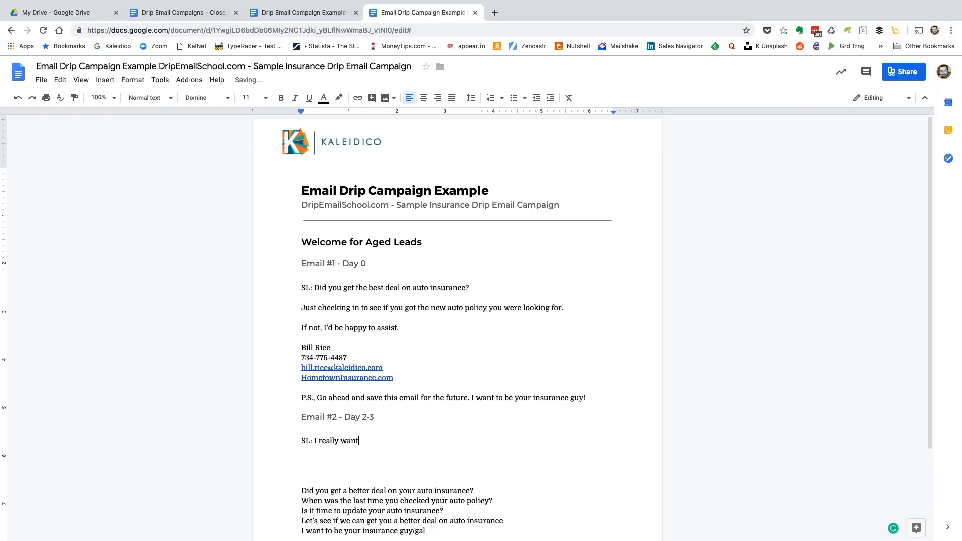
{"action": "type", "text": " to be your insurance guy"}
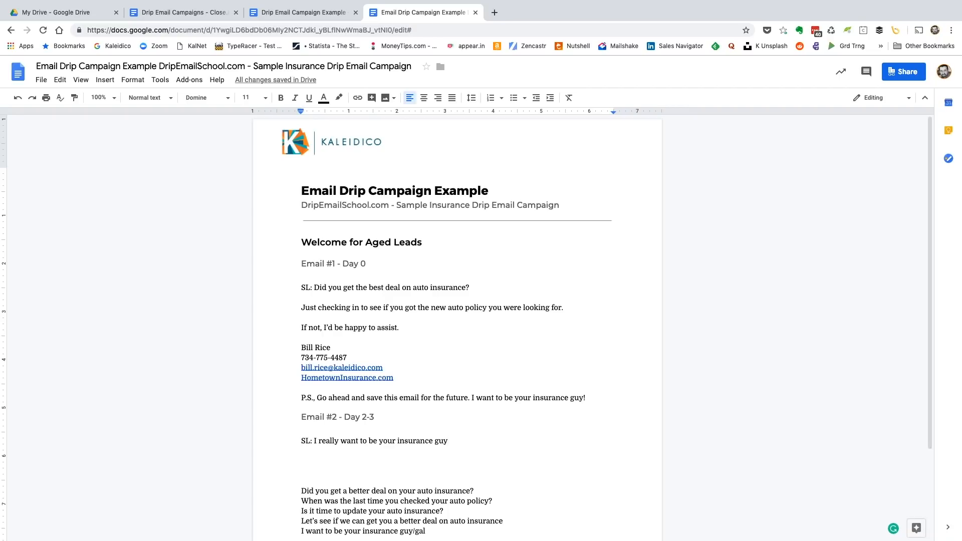
{"action": "type", "text": "!"}
{"action": "key", "text": "Return"}
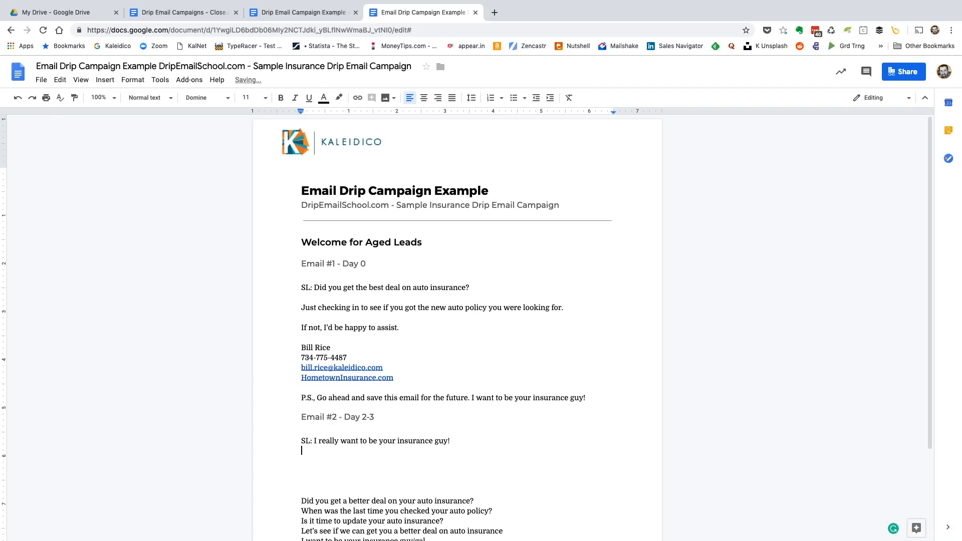
{"action": "key", "text": "Return"}
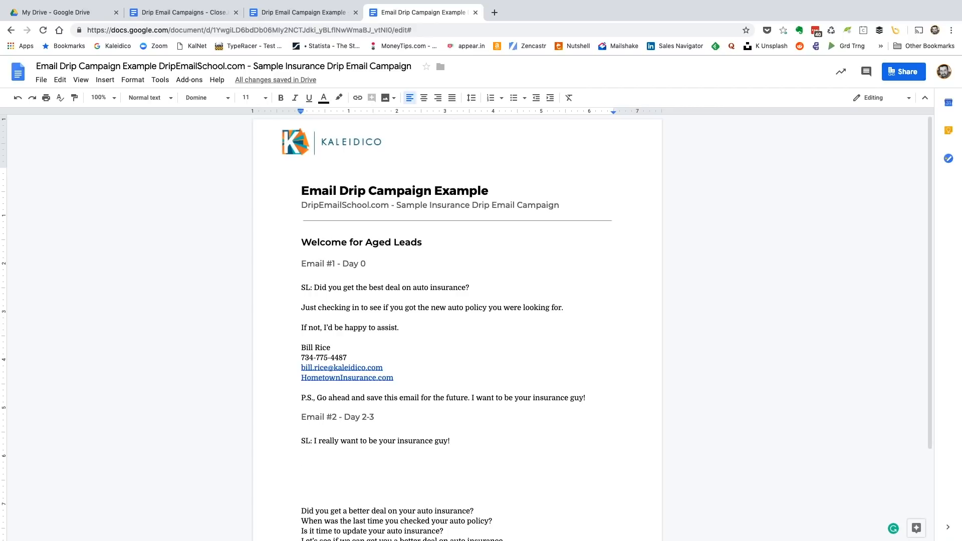
Begin the second email's body with the sentence "I know you recently requested an insurance quote."
{"action": "type", "text": "I know you "}
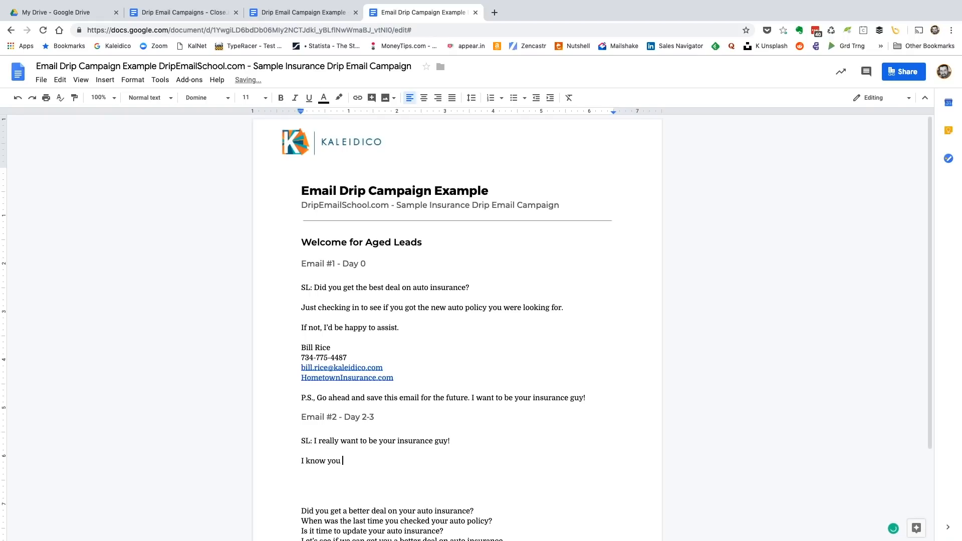
{"action": "type", "text": "recently requestsed a n insurance"}
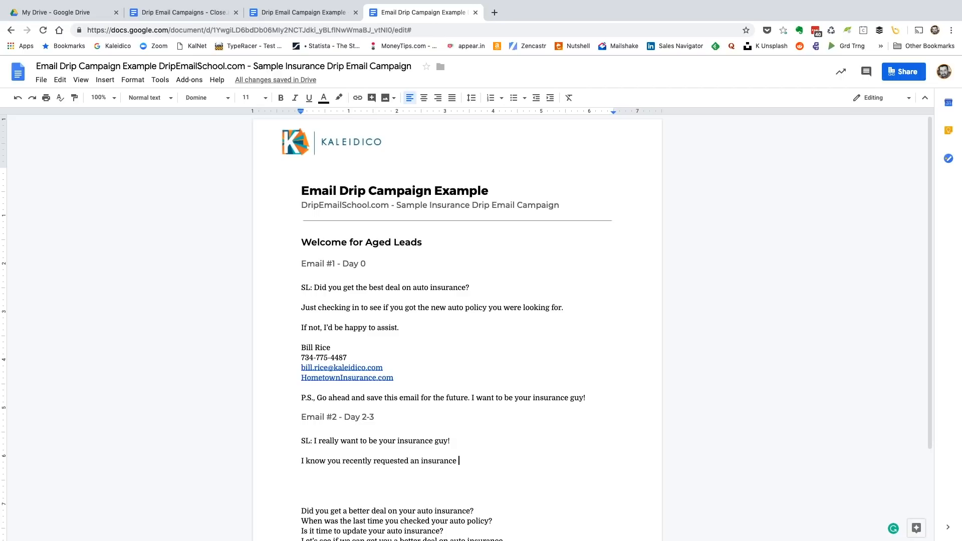
{"action": "type", "text": "quote"}
{"action": "type", "text": ". We didn'"}
{"action": "type", "text": "t connect"}
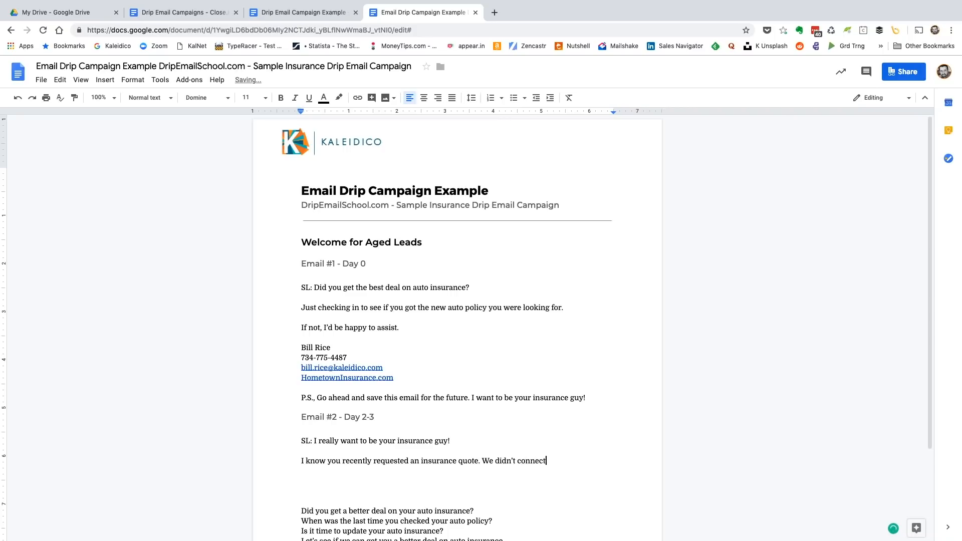
{"action": "type", "text": " at that time, but I REA"}
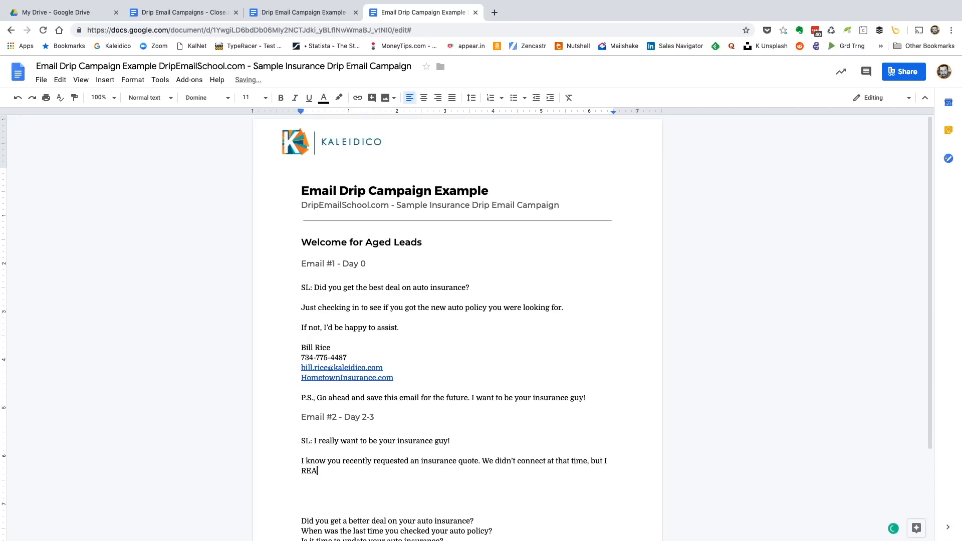
{"action": "type", "text": "LLY want to be your go to insurance person"}
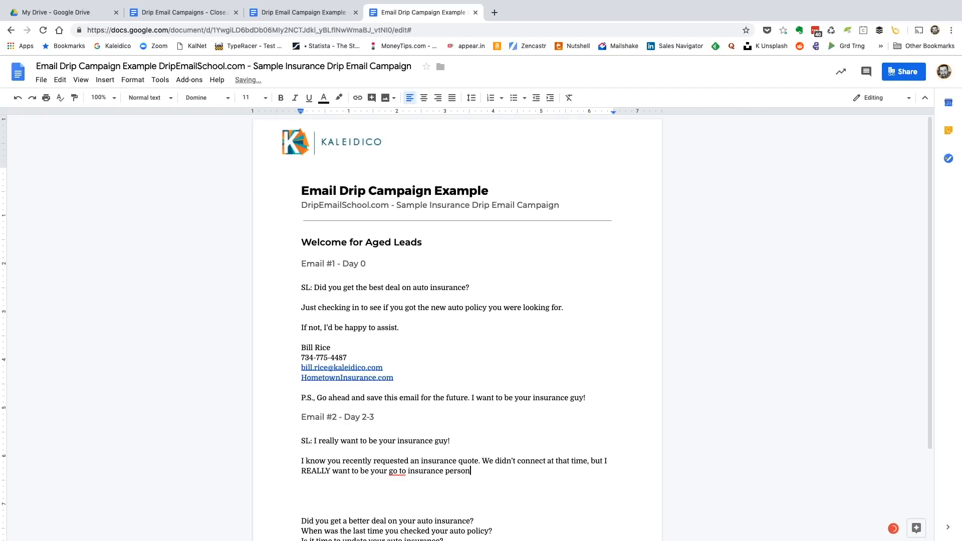
{"action": "type", "text": "!"}
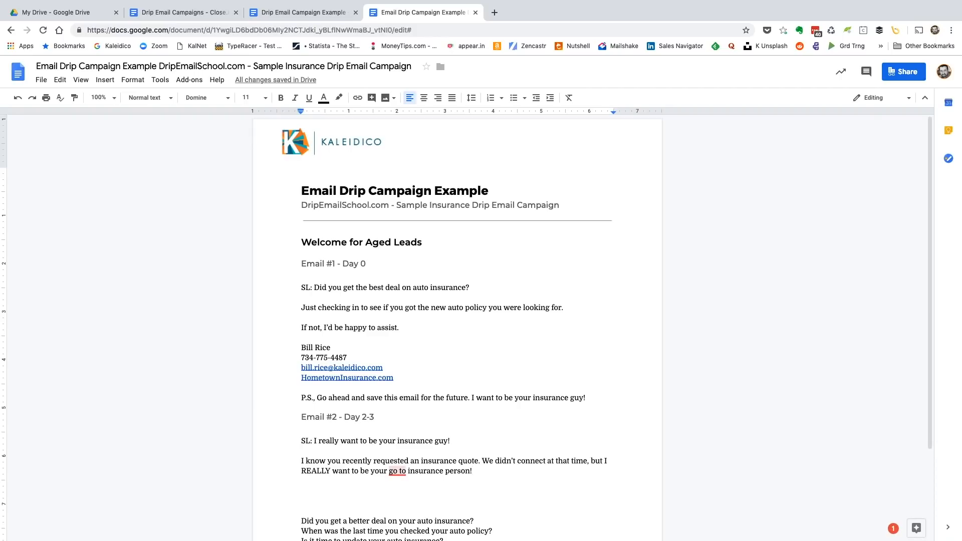
Accept the suggested correction to "go-to" and move the "We didn't connect" sentence into its own paragraph after a blank line
{"action": "mouse_move", "coordinate": [400, 471]}
{"action": "left_click", "coordinate": [400, 418]}
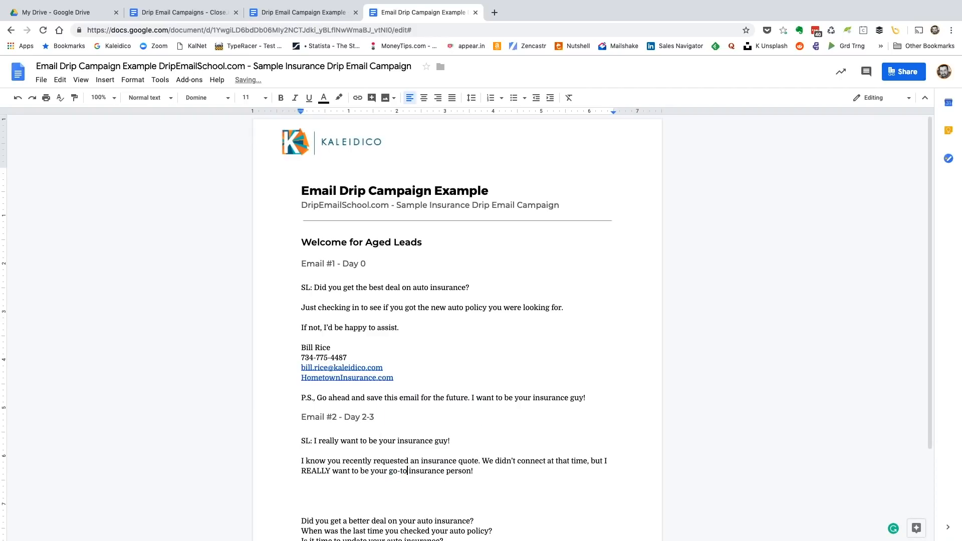
{"action": "left_click", "coordinate": [481, 461]}
{"action": "key", "text": "Return"}
{"action": "key", "text": "Return"}
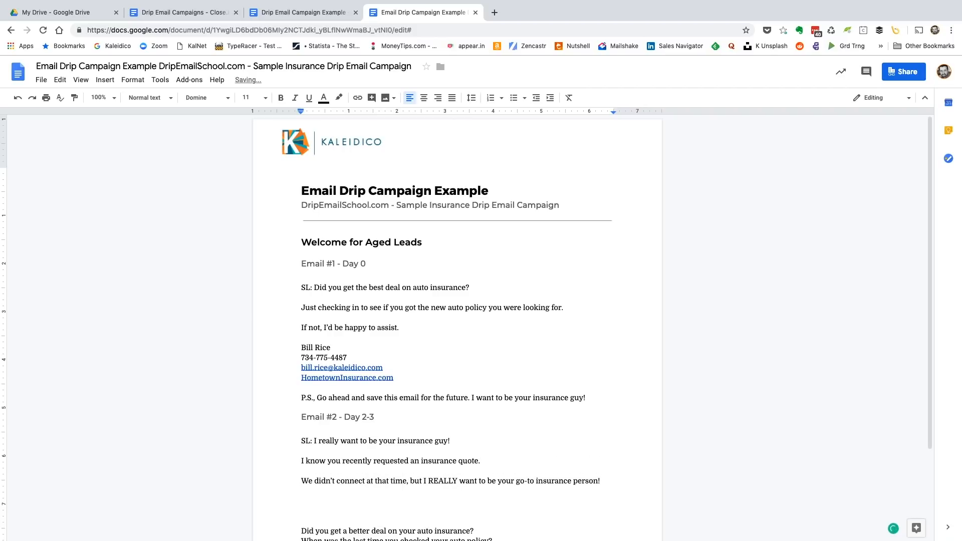
Start a new paragraph below with "Anytime you have an insurance question or need a quick quote"
{"action": "scroll", "coordinate": [466, 326], "scroll_direction": "down", "scroll_amount": 3}
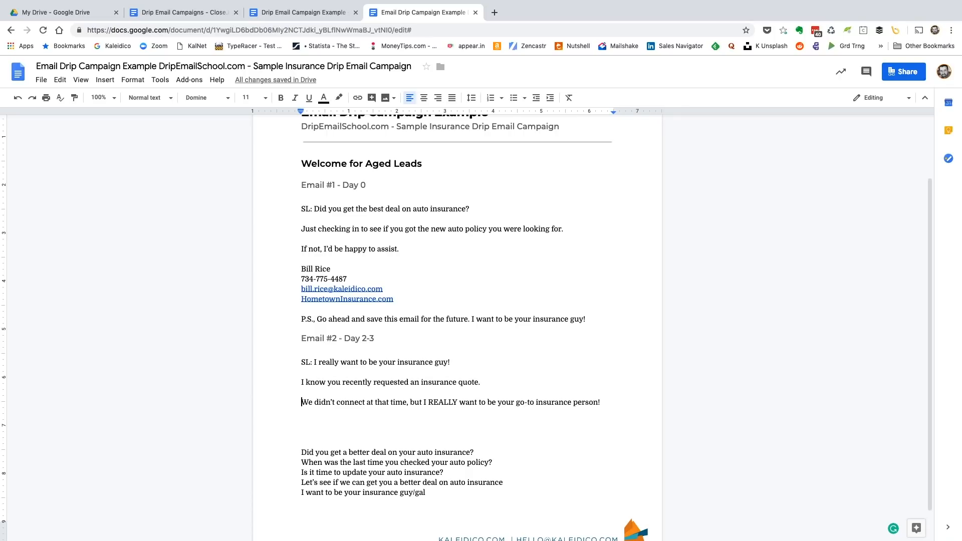
{"action": "left_click", "coordinate": [301, 421]}
{"action": "type", "text": "Any"}
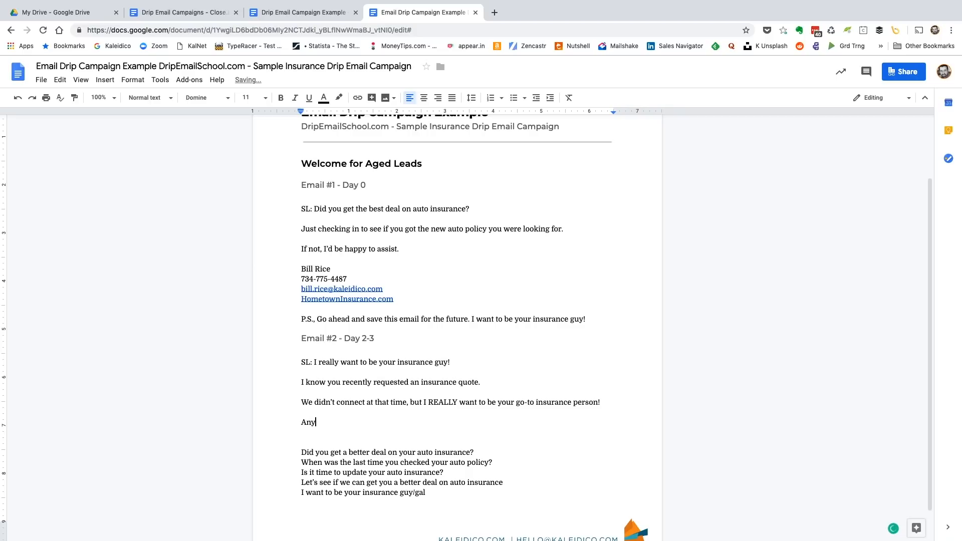
{"action": "type", "text": "time you hav"}
{"action": "type", "text": "e a"}
{"action": "type", "text": "n insurance"}
{"action": "type", "text": "estio"}
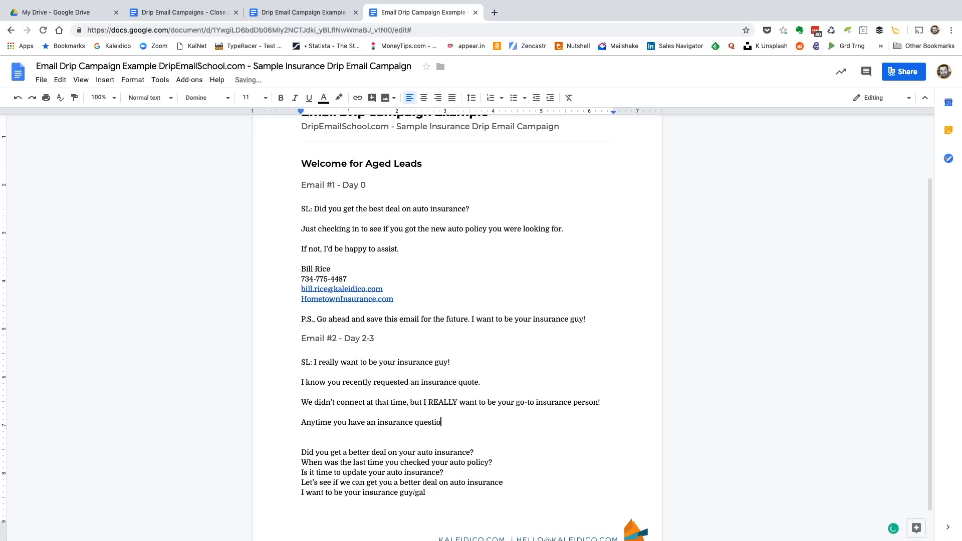
{"action": "type", "text": "n or need a "}
{"action": "type", "text": "quick qu"}
{"action": "type", "text": "ote."}
{"action": "key", "text": "BackSpace"}
{"action": "key", "text": "BackSpace"}
Finish the "Anytime" paragraph with "- email or call me and you'll be my top priority." and leave a blank line below it
{"action": "type", "text": "- email or call n"}
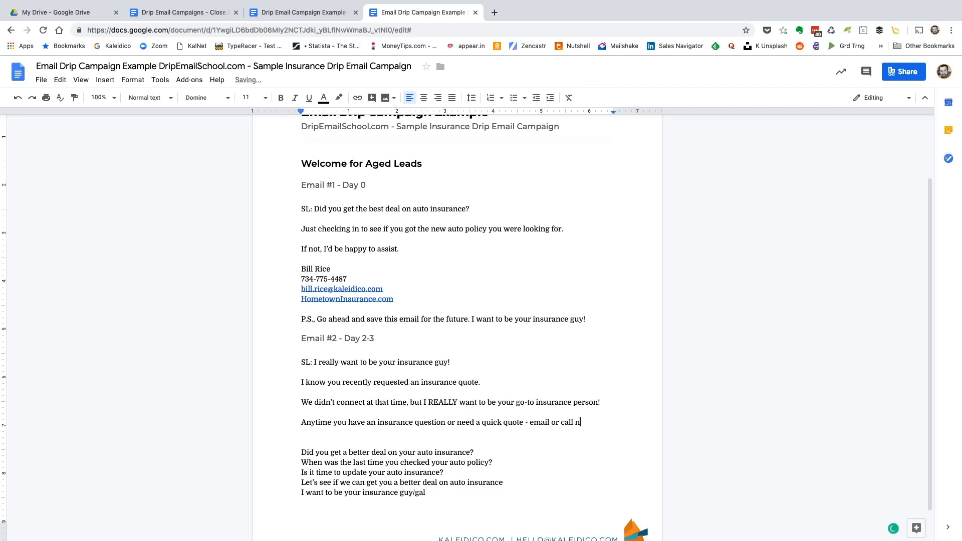
{"action": "key", "text": "BackSpace"}
{"action": "type", "text": "me "}
{"action": "type", "text": "and yo"}
{"action": "type", "text": "u'll be "}
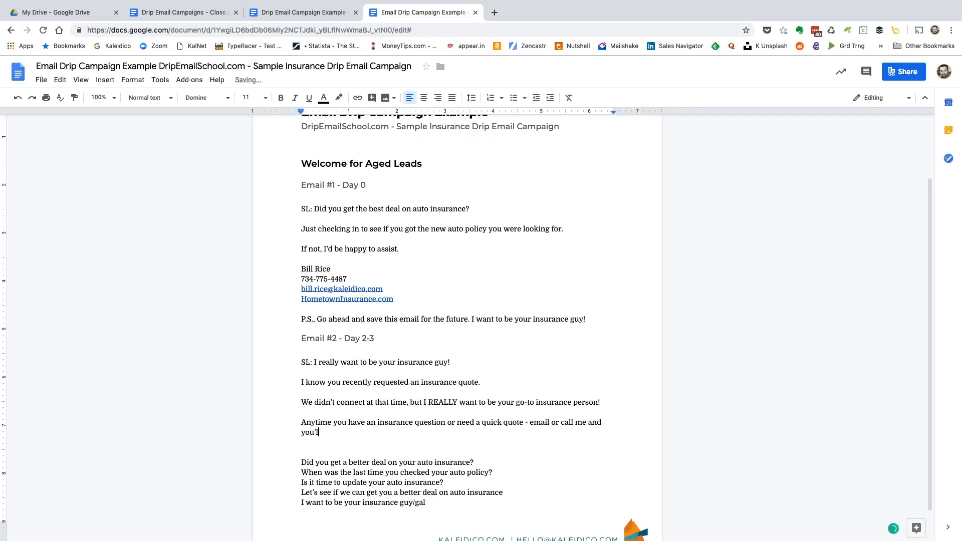
{"action": "type", "text": "my top priority."}
{"action": "key", "text": "Return"}
{"action": "key", "text": "Return"}
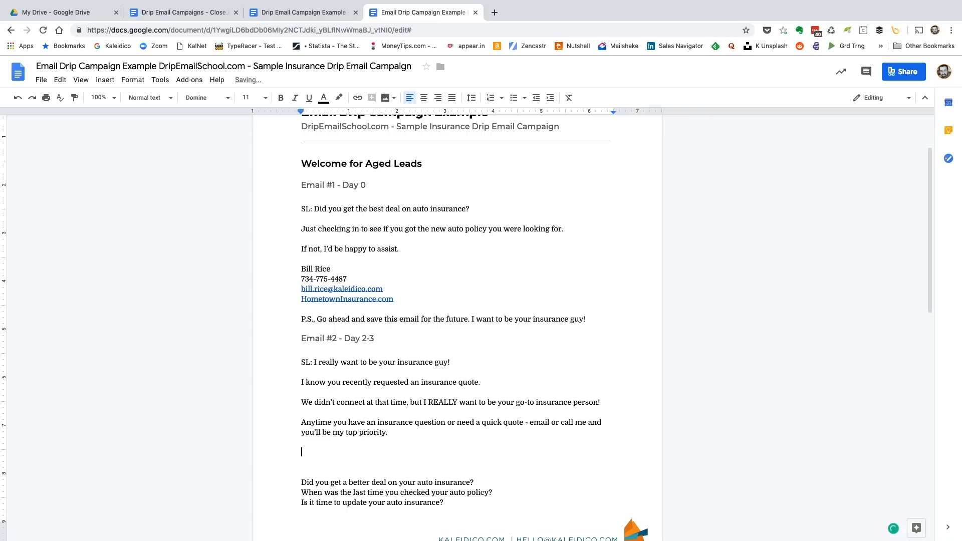
Copy the first email's signature block and postscript to the end of the second email
{"action": "left_click_drag", "start_coordinate": [301, 269], "coordinate": [585, 319]}
{"action": "key", "text": "ctrl+c"}
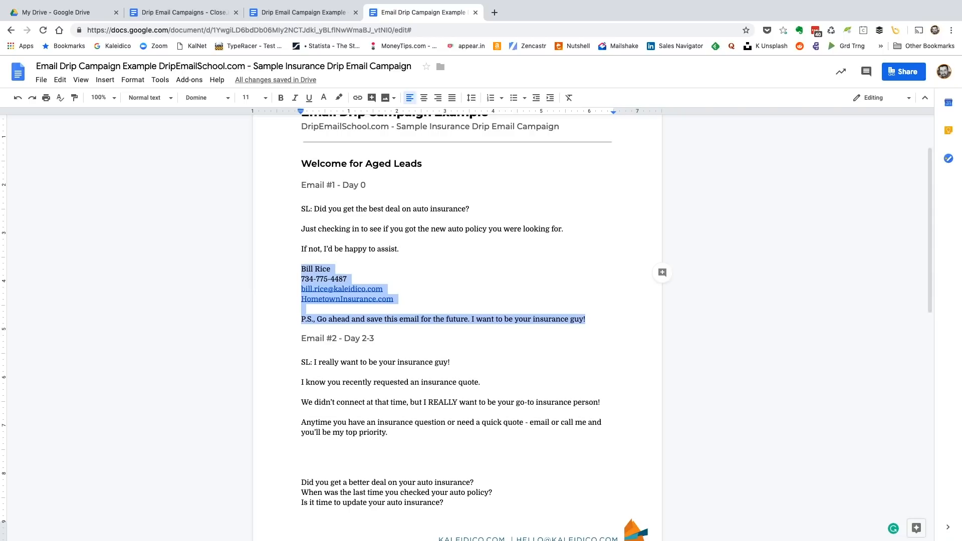
{"action": "left_click", "coordinate": [302, 452]}
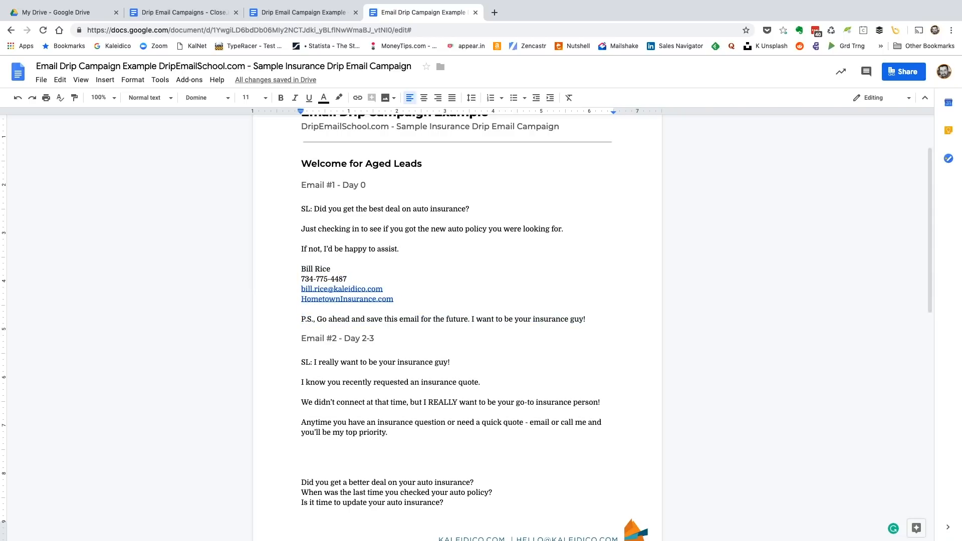
{"action": "key", "text": "ctrl+v"}
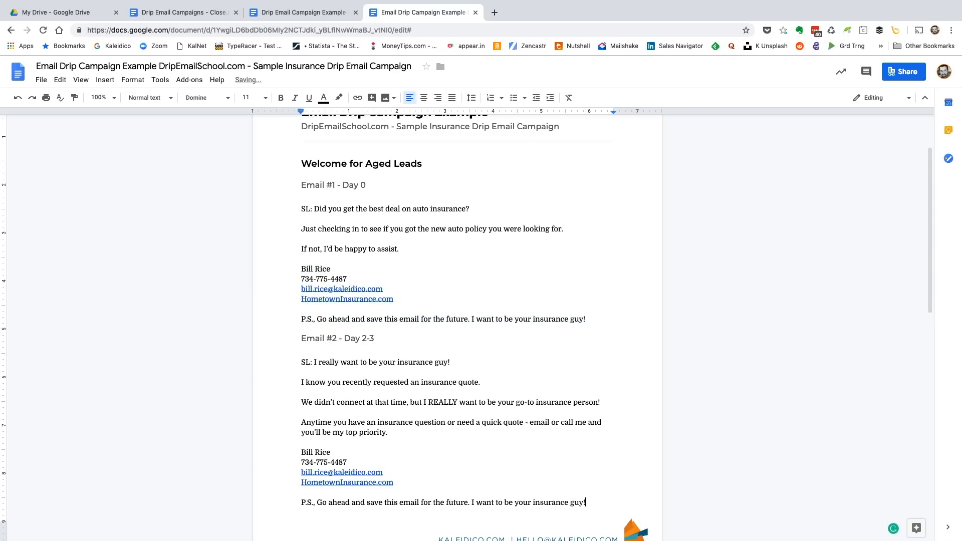
Replace the second email's postscript text after "P.S.," with the question "Do you have a policy you'd like to review?"
{"action": "scroll", "coordinate": [456, 325], "scroll_direction": "down", "scroll_amount": 1}
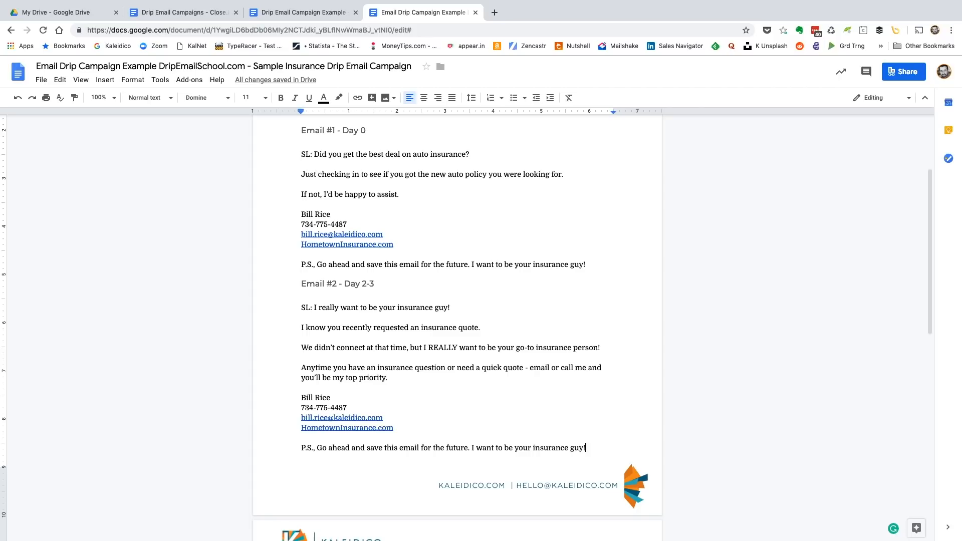
{"action": "left_click_drag", "start_coordinate": [316, 447], "coordinate": [585, 447]}
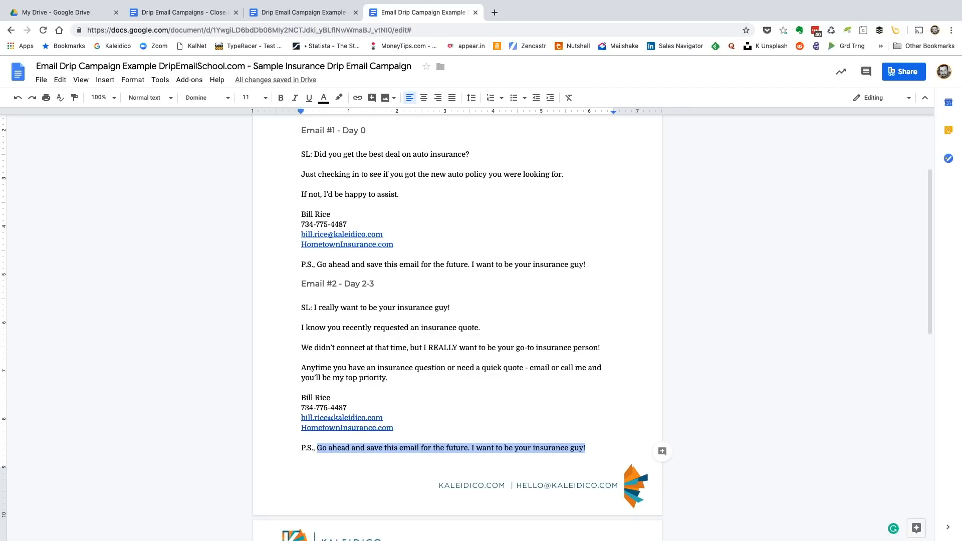
{"action": "type", "text": "Do you ha"}
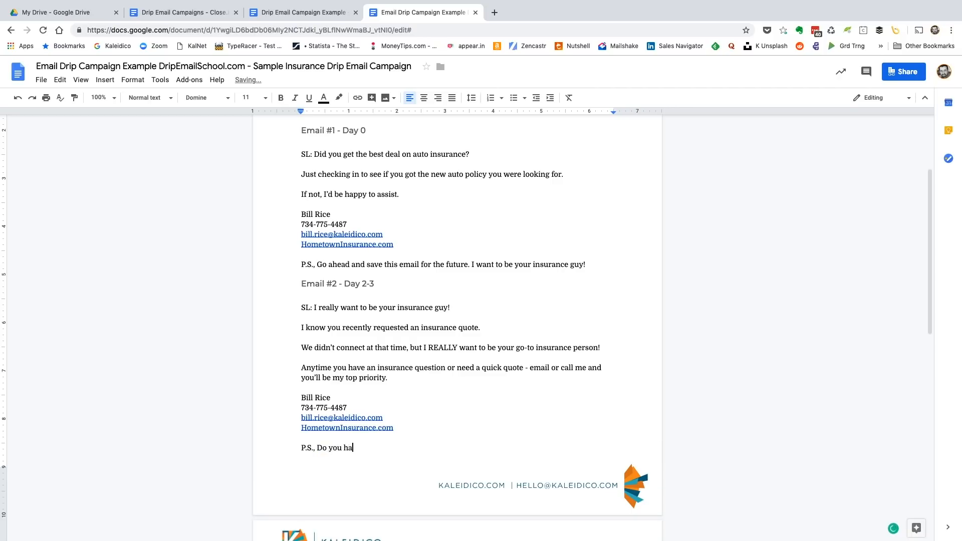
{"action": "type", "text": "ve a policy"}
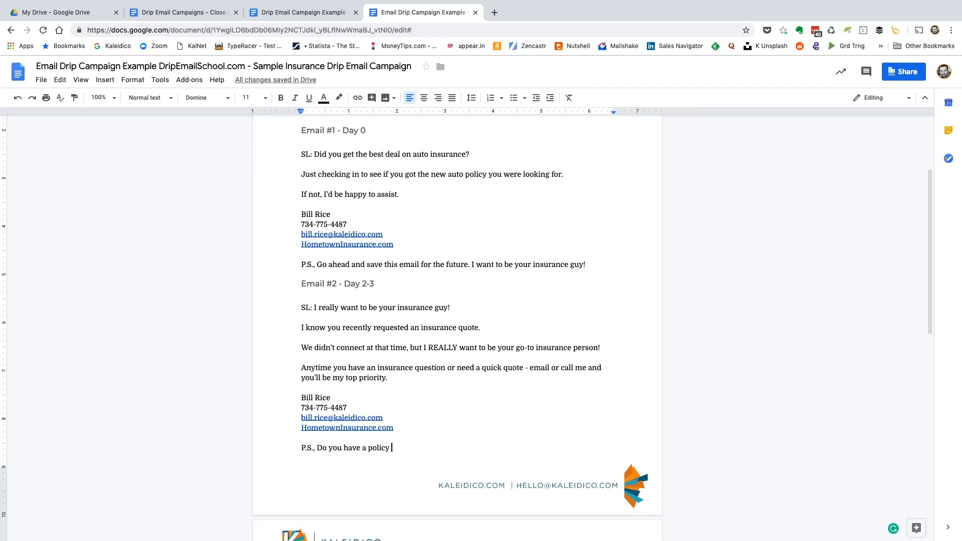
{"action": "type", "text": "you"}
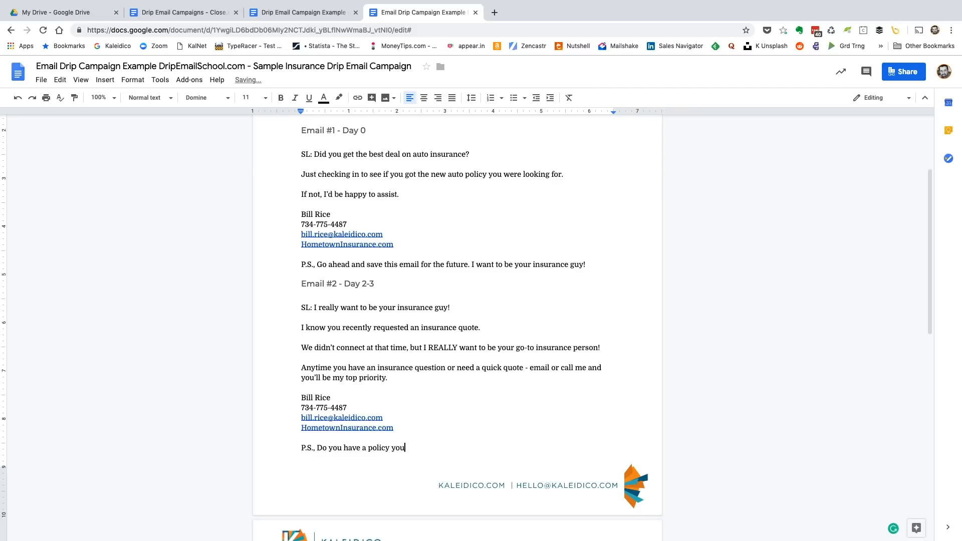
{"action": "type", "text": "'d like to review? Or, have questions"}
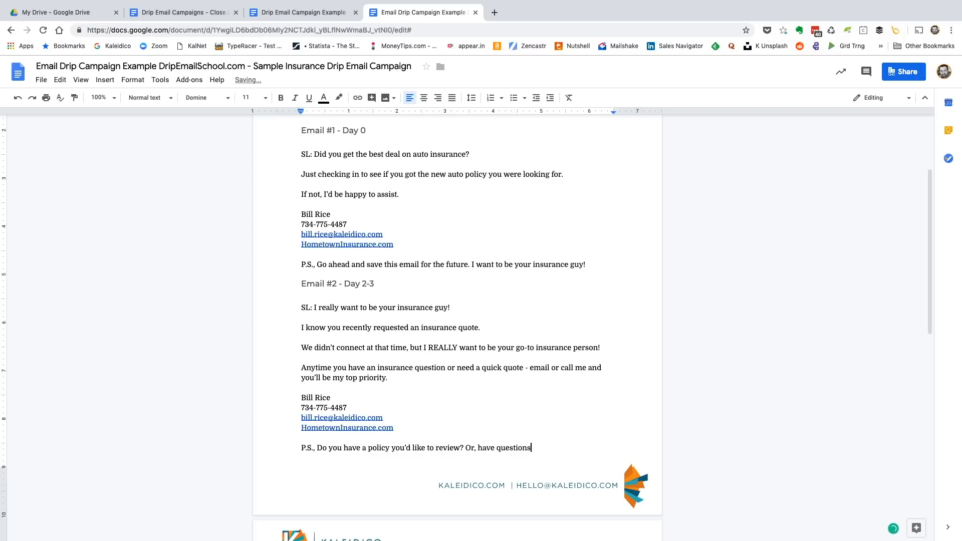
{"action": "type", "text": " about."}
Add a second question to the postscript: "Or, have questions about?"
{"action": "key", "text": "BackSpace"}
{"action": "type", "text": "? I"}
{"action": "type", "text": "'m reall"}
End the second email's postscript with the sentence "I'm available anytime - even for quick questions."
{"action": "key", "text": "BackSpace"}
{"action": "key", "text": "BackSpace"}
{"action": "key", "text": "BackSpace"}
{"action": "key", "text": "BackSpace"}
{"action": "key", "text": "BackSpace"}
{"action": "type", "text": "avail"}
{"action": "type", "text": "able an"}
{"action": "type", "text": "y"}
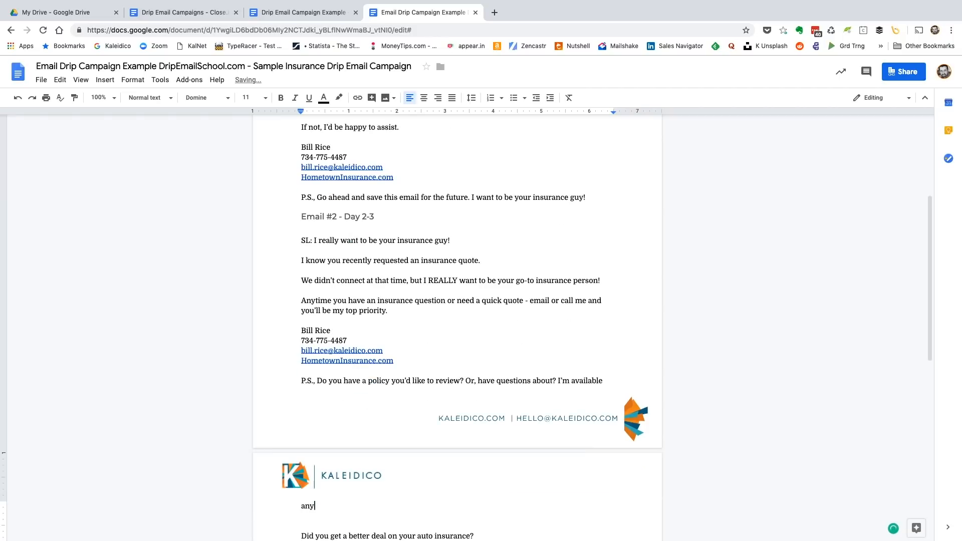
{"action": "type", "text": "time - even for quick questions"}
{"action": "key", "text": "BackSpace"}
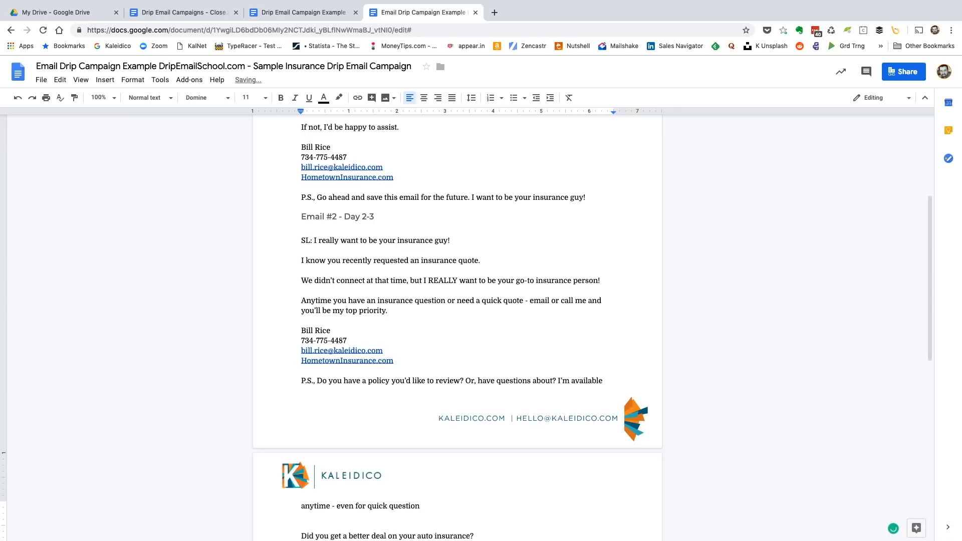
{"action": "type", "text": "s."}
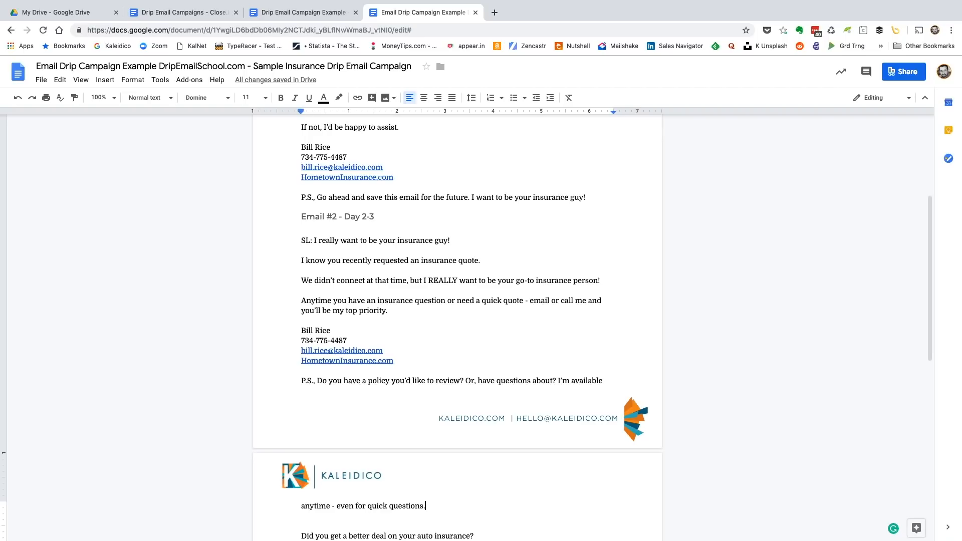
Remove the blank lines between the Email #2 and Email #1 headings and their subject lines
{"action": "left_click", "coordinate": [301, 230]}
{"action": "key", "text": "BackSpace"}
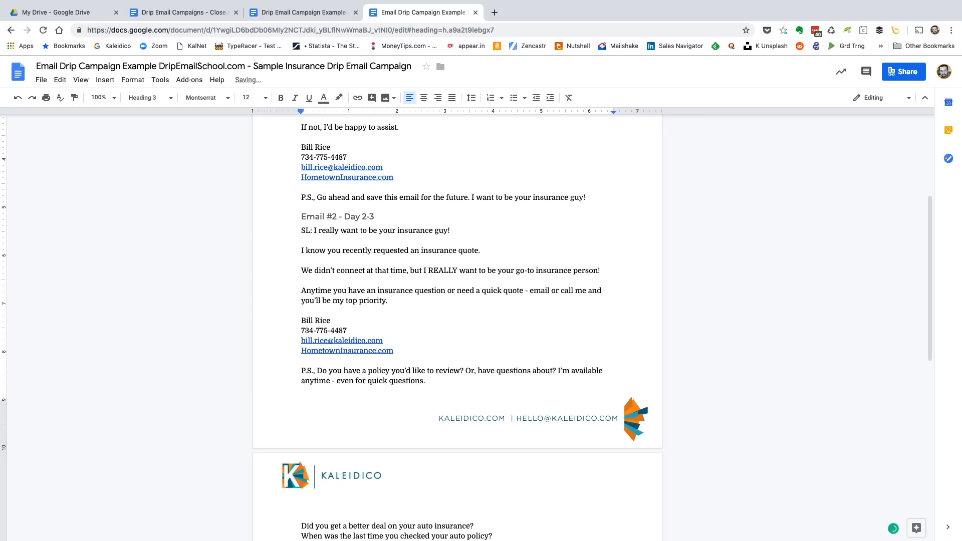
{"action": "scroll", "coordinate": [457, 327], "scroll_direction": "up", "scroll_amount": 1}
{"action": "left_click", "coordinate": [301, 256]}
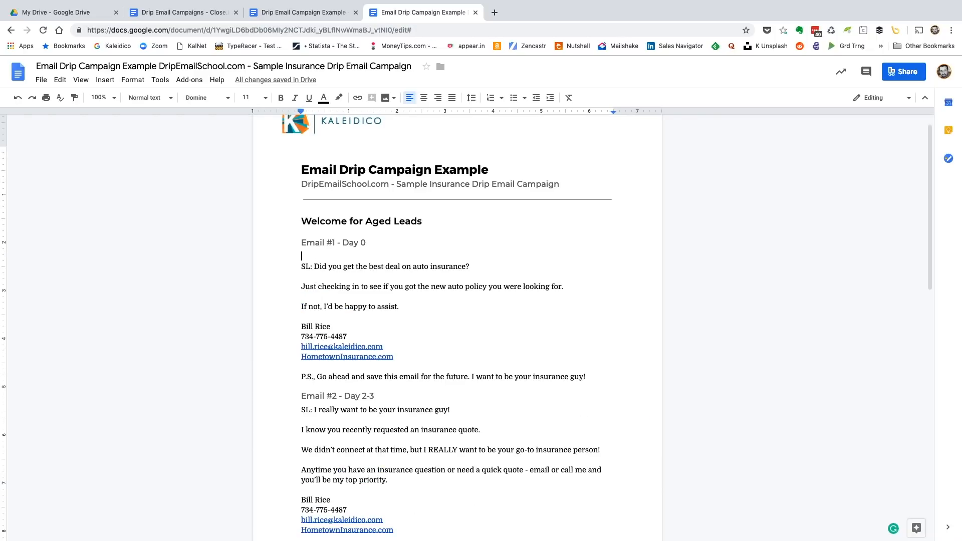
{"action": "key", "text": "BackSpace"}
{"action": "scroll", "coordinate": [457, 326], "scroll_direction": "down", "scroll_amount": 5}
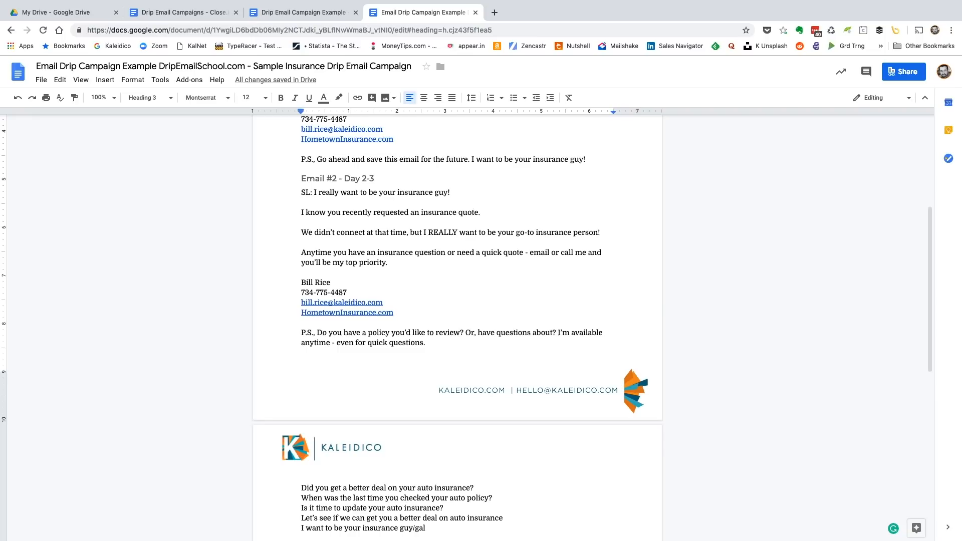
{"action": "scroll", "coordinate": [456, 327], "scroll_direction": "up", "scroll_amount": 5}
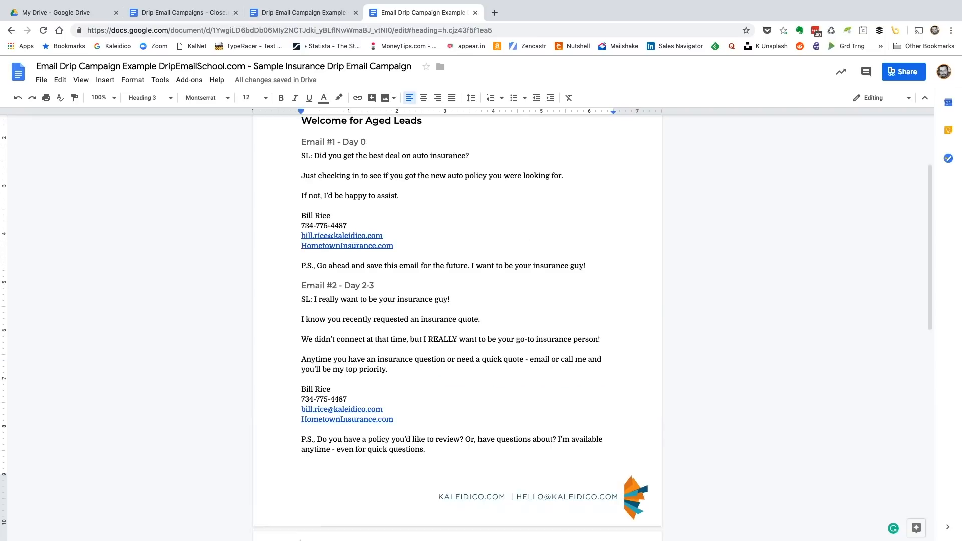
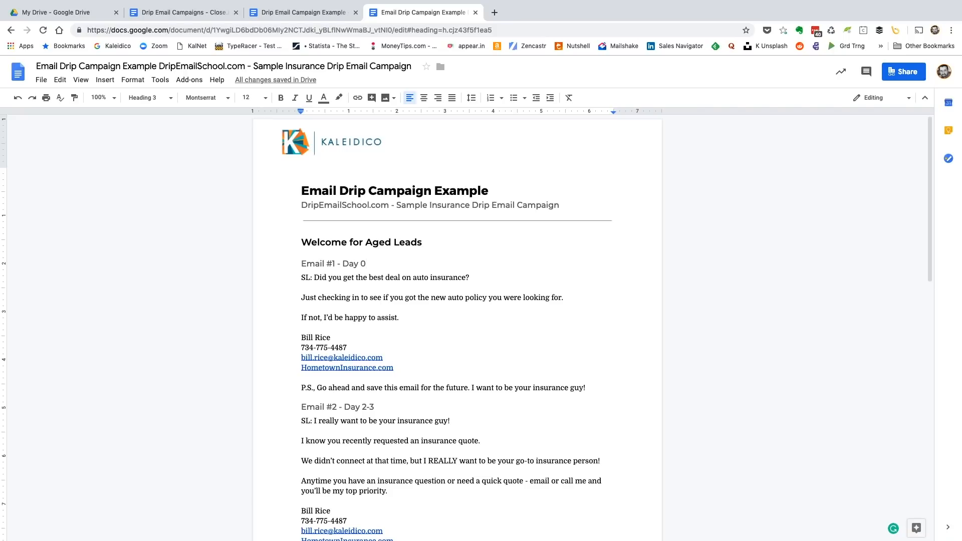
Insert a table of contents with blue links on a new line above the "Welcome for Aged Leads" heading
{"action": "left_click", "coordinate": [301, 242]}
{"action": "key", "text": "Return"}
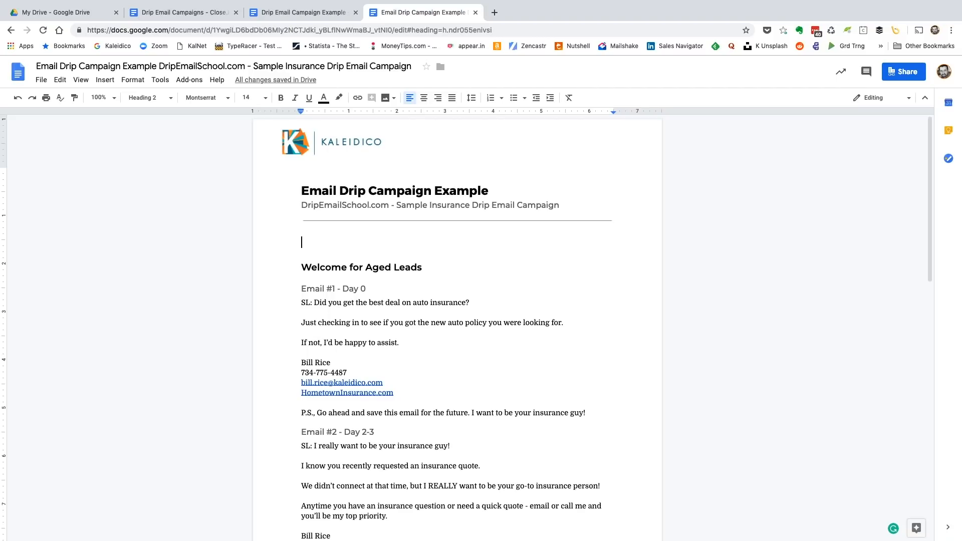
{"action": "left_click", "coordinate": [105, 80]}
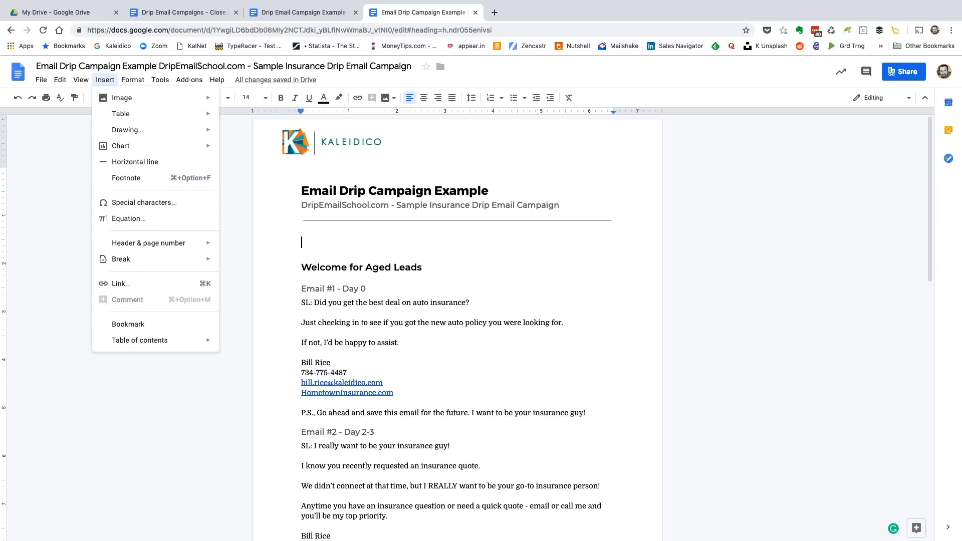
{"action": "mouse_move", "coordinate": [130, 259]}
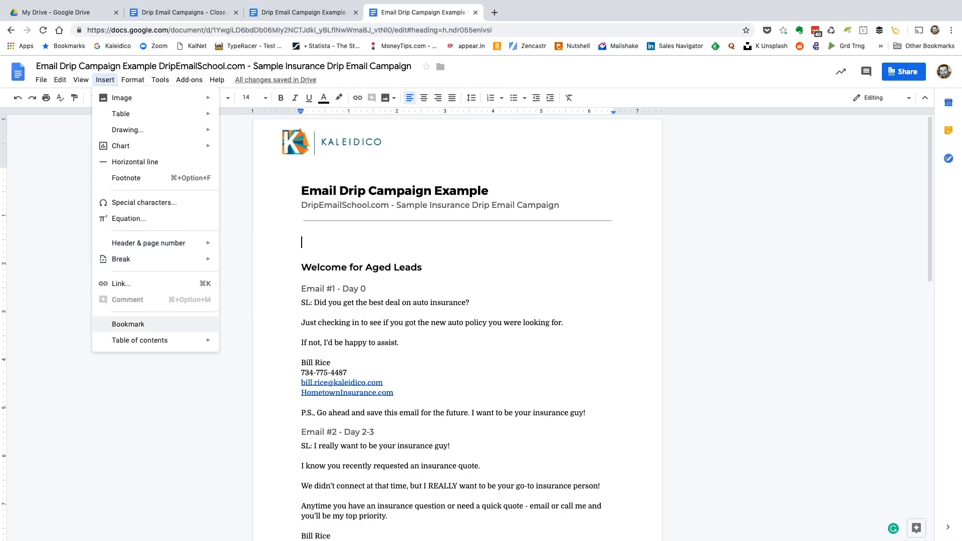
{"action": "mouse_move", "coordinate": [140, 340]}
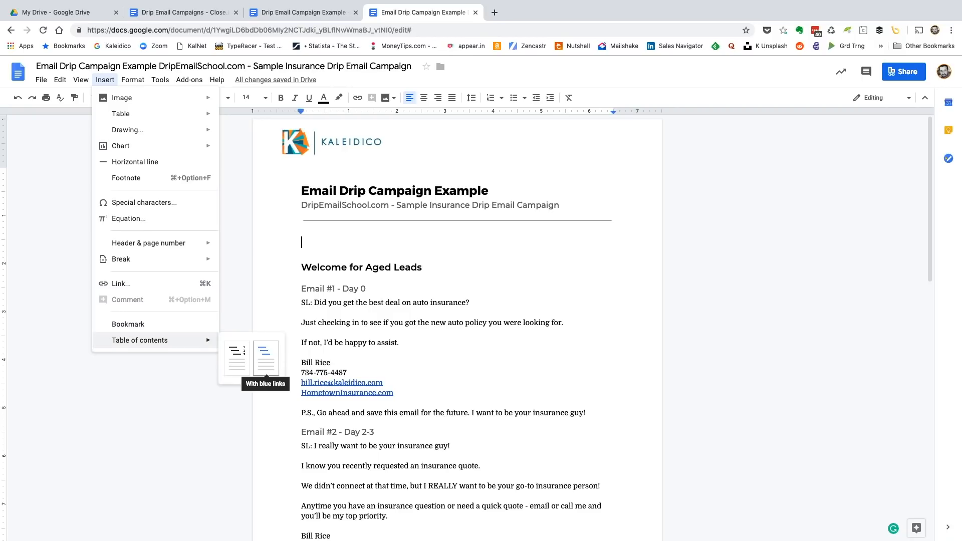
{"action": "left_click", "coordinate": [265, 358]}
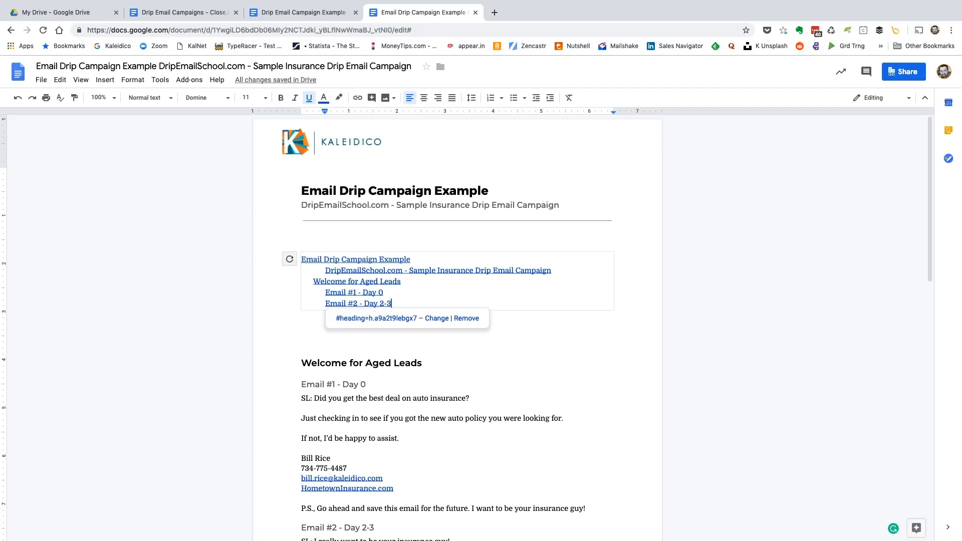
{"action": "left_click", "coordinate": [301, 338]}
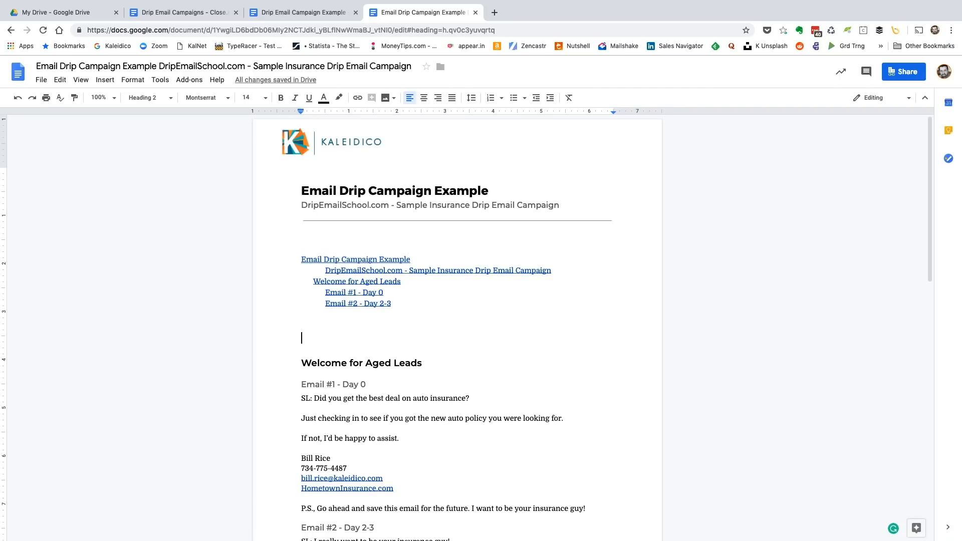
{"action": "scroll", "coordinate": [456, 326], "scroll_direction": "down", "scroll_amount": 5}
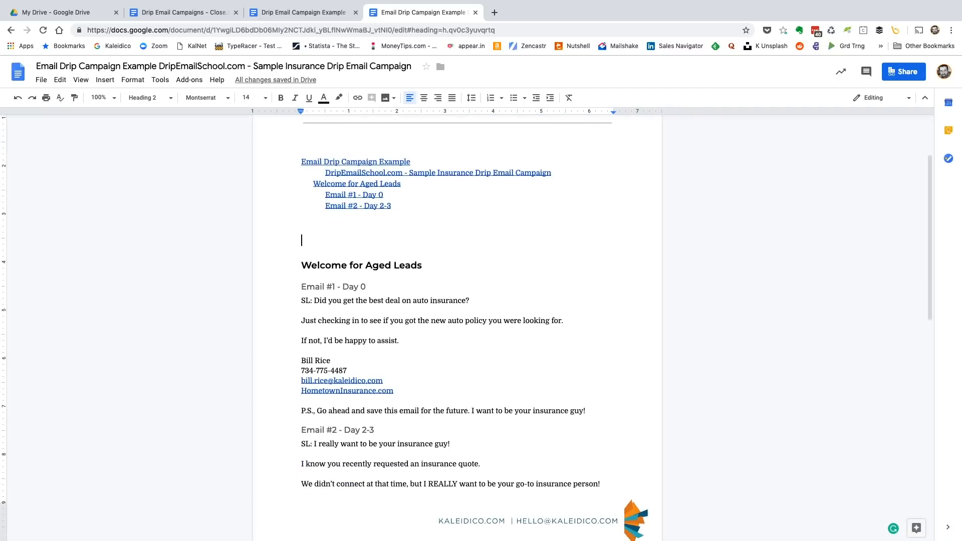
{"action": "scroll", "coordinate": [457, 325], "scroll_direction": "down", "scroll_amount": 4}
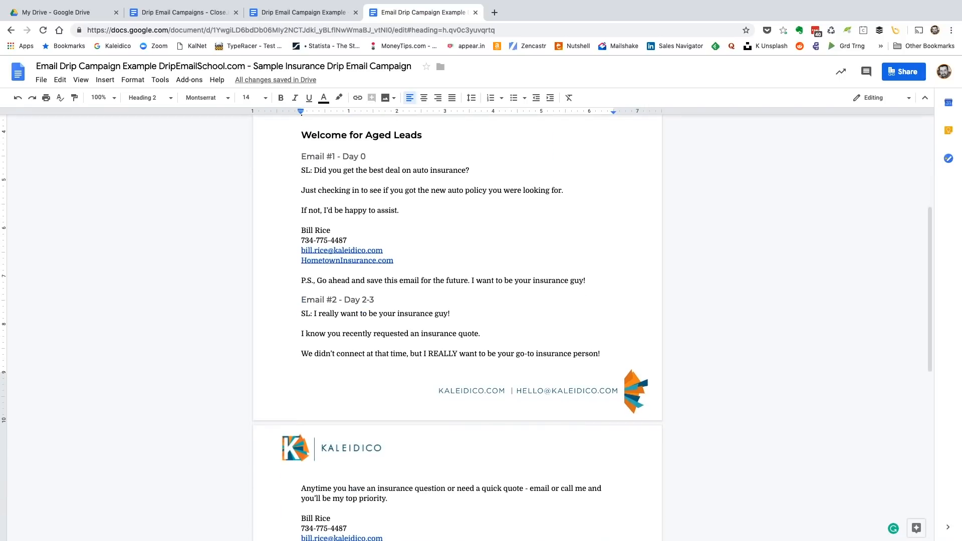